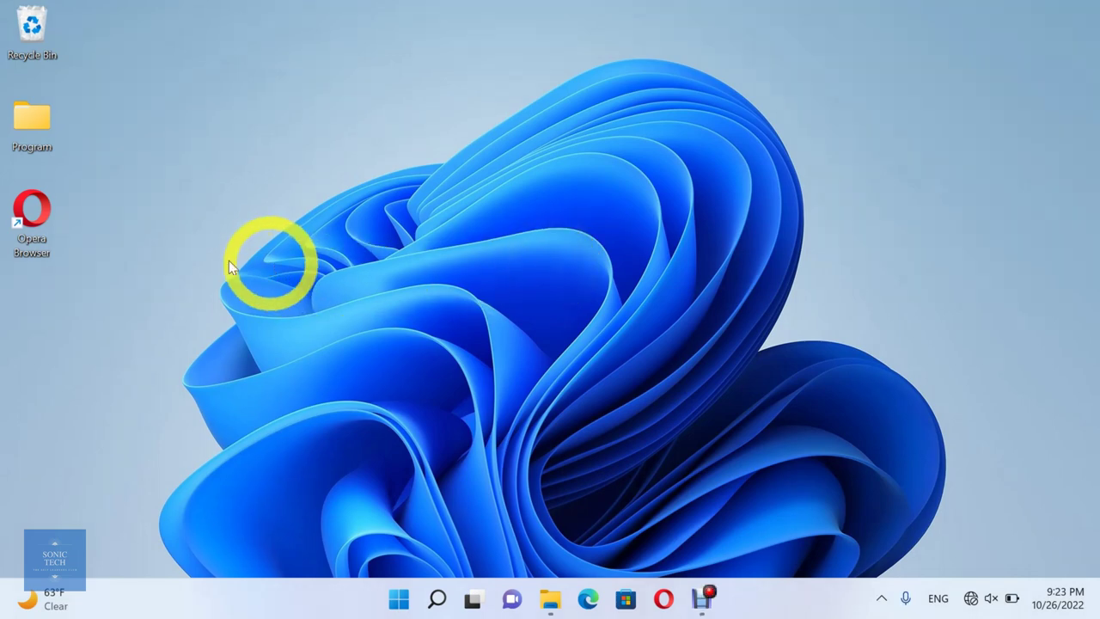
Launch the Opera browser from its desktop shortcut.
{"action": "double_click", "coordinate": [38, 219]}
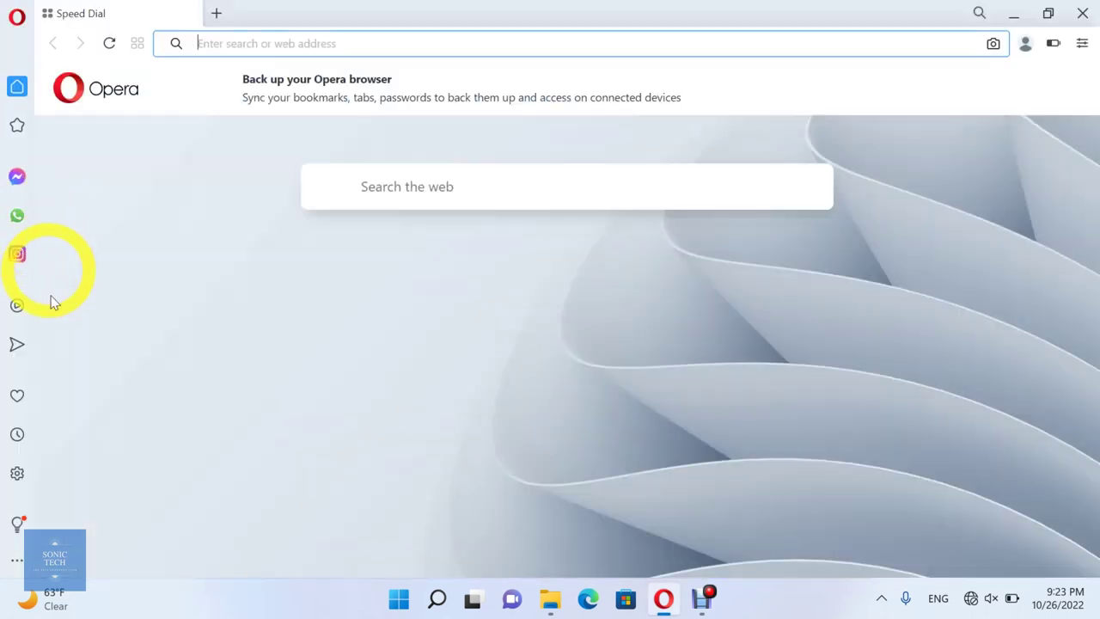
Go to Settings, then Privacy & security, then Site settings.
{"action": "left_click", "coordinate": [18, 476]}
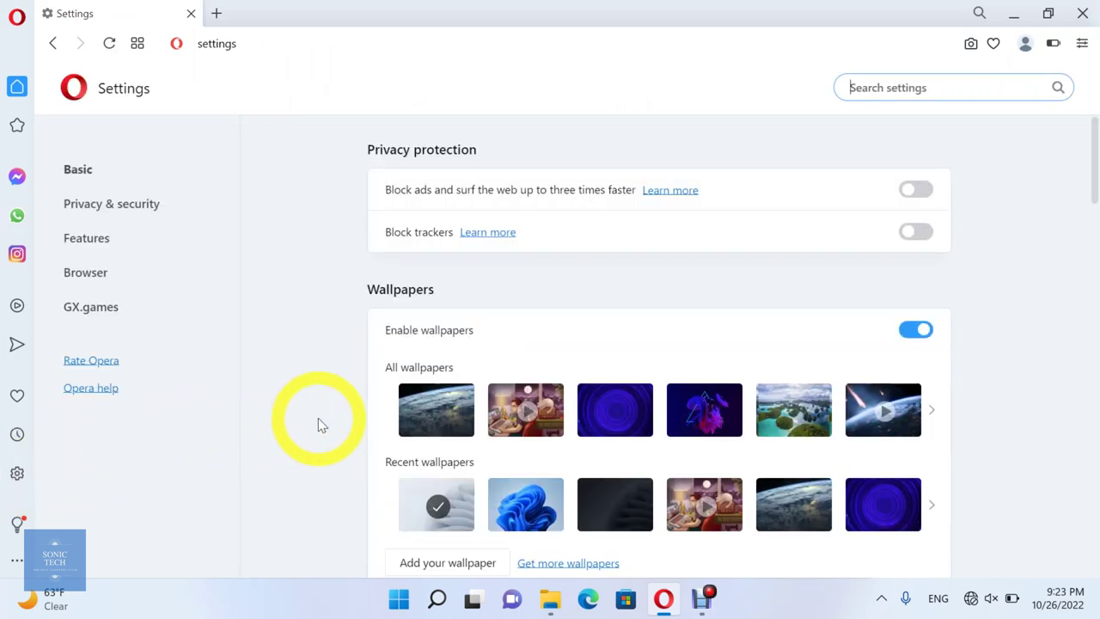
{"action": "scroll", "coordinate": [317, 424], "scroll_direction": "down", "scroll_amount": 2}
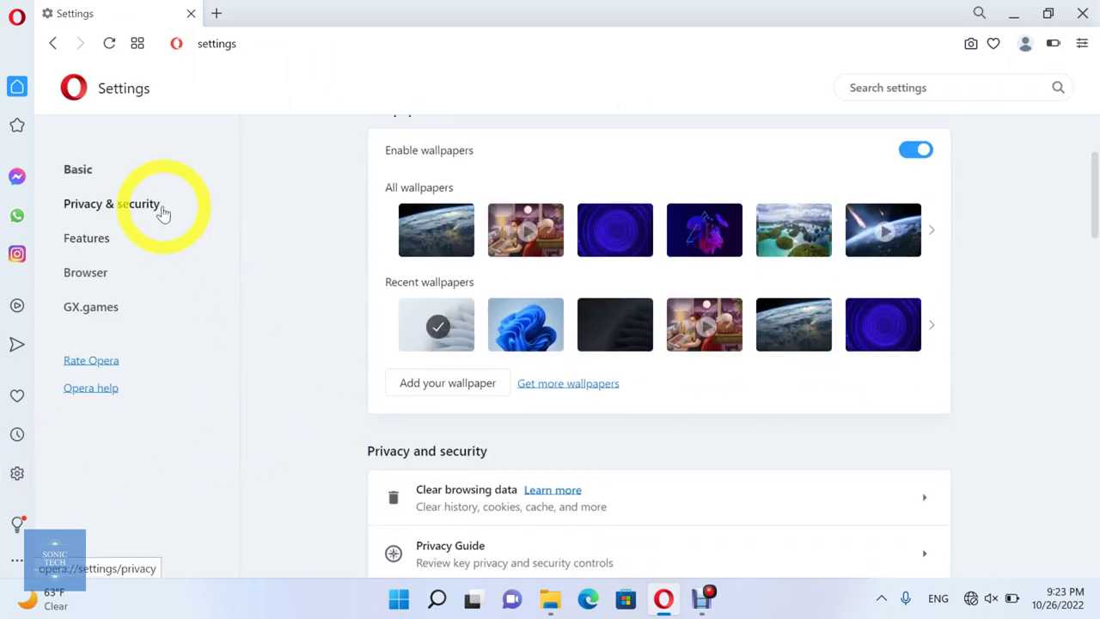
{"action": "left_click", "coordinate": [163, 213]}
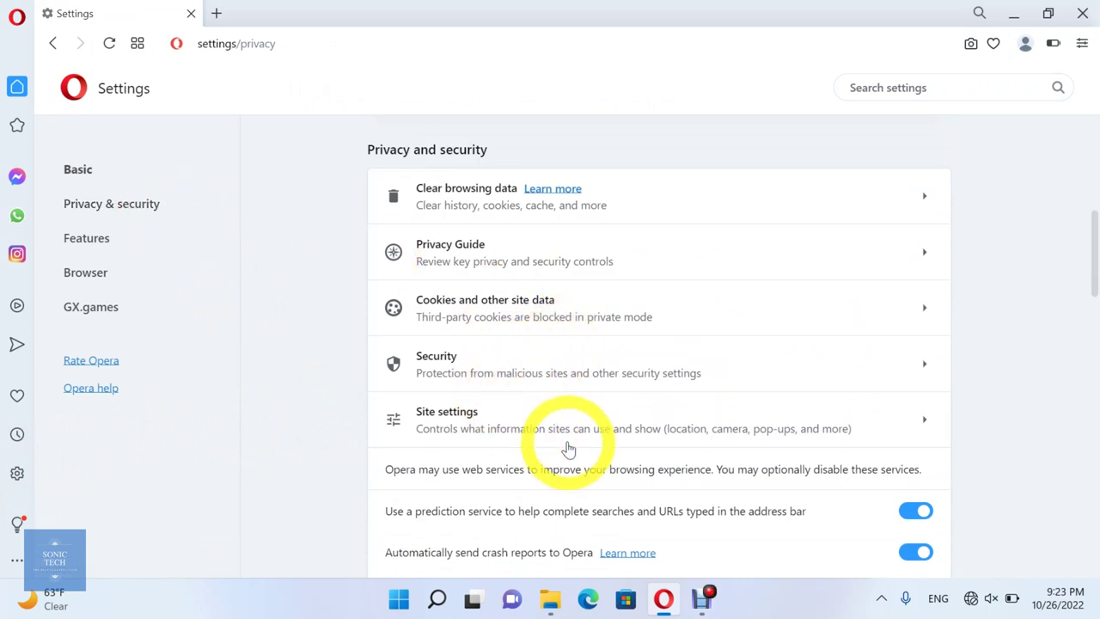
{"action": "left_click", "coordinate": [853, 437]}
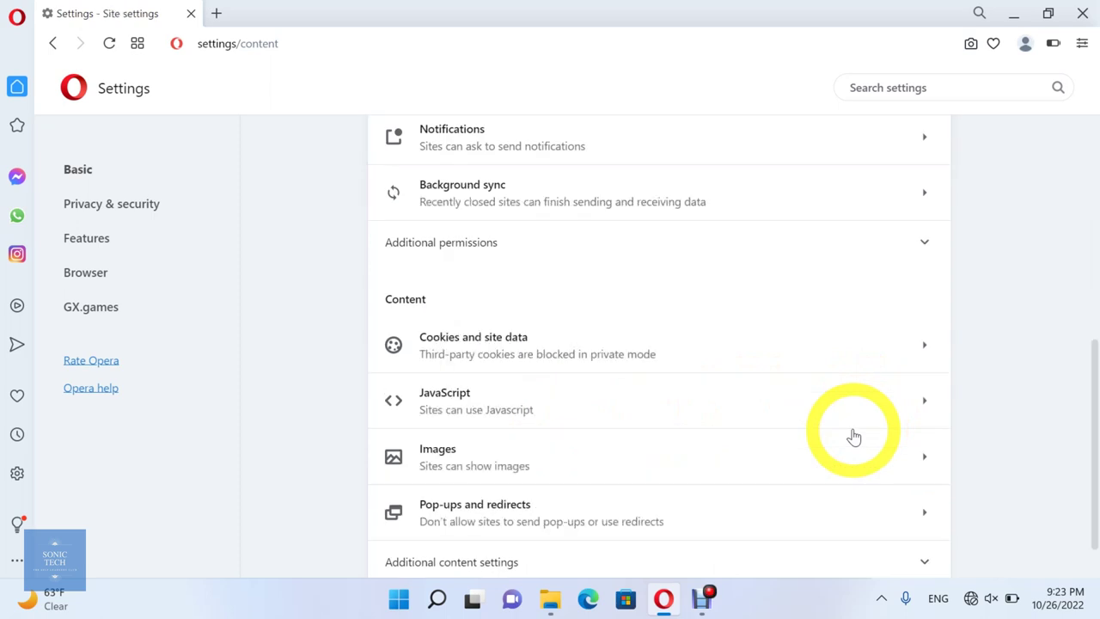
{"action": "scroll", "coordinate": [853, 436], "scroll_direction": "up", "scroll_amount": 5}
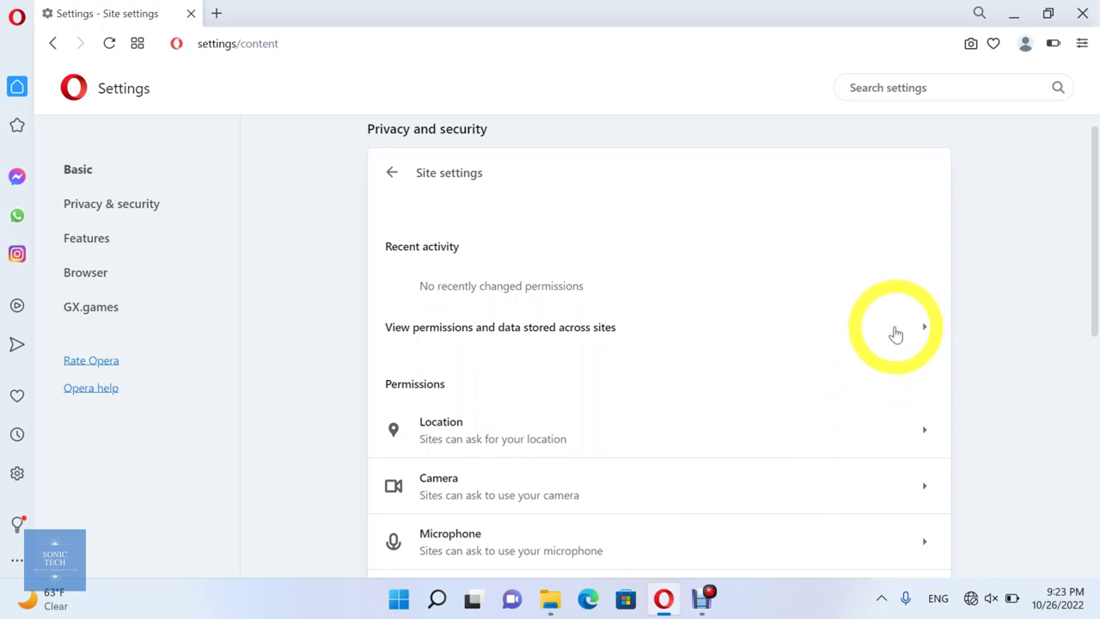
{"action": "scroll", "coordinate": [747, 436], "scroll_direction": "down", "scroll_amount": 1}
{"action": "scroll", "coordinate": [765, 388], "scroll_direction": "down", "scroll_amount": 1}
{"action": "scroll", "coordinate": [771, 389], "scroll_direction": "down", "scroll_amount": 1}
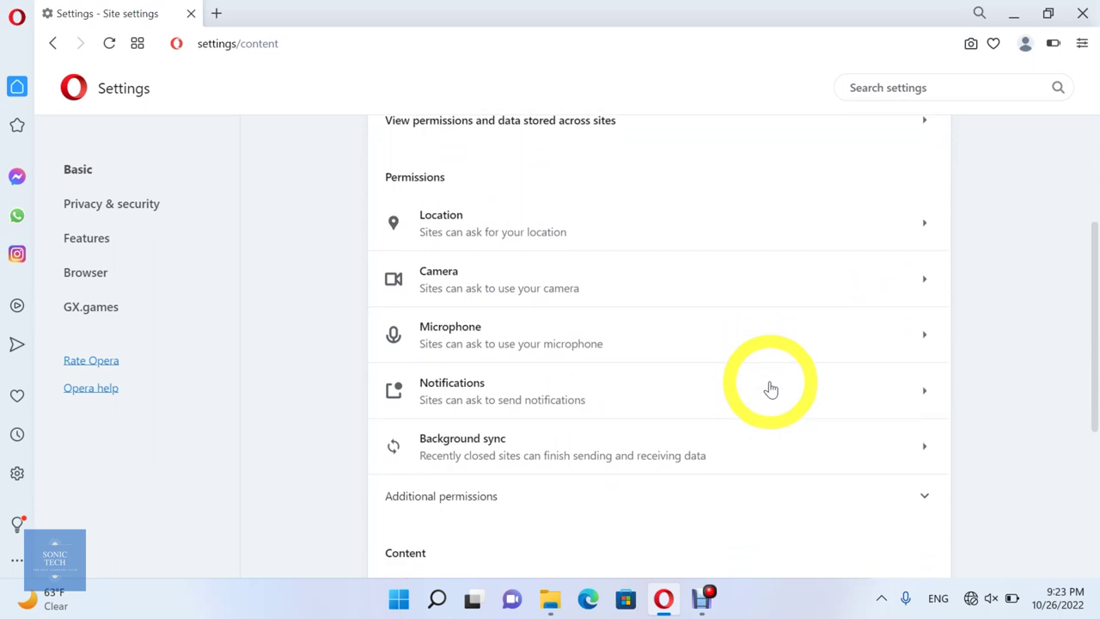
{"action": "left_click", "coordinate": [816, 242]}
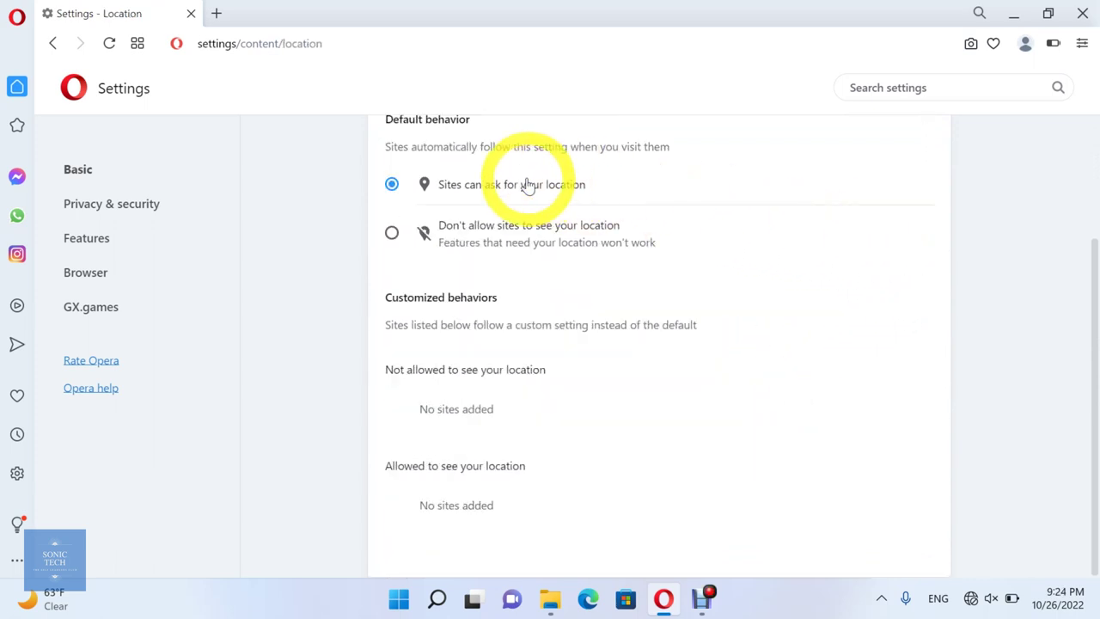
{"action": "left_click", "coordinate": [584, 244]}
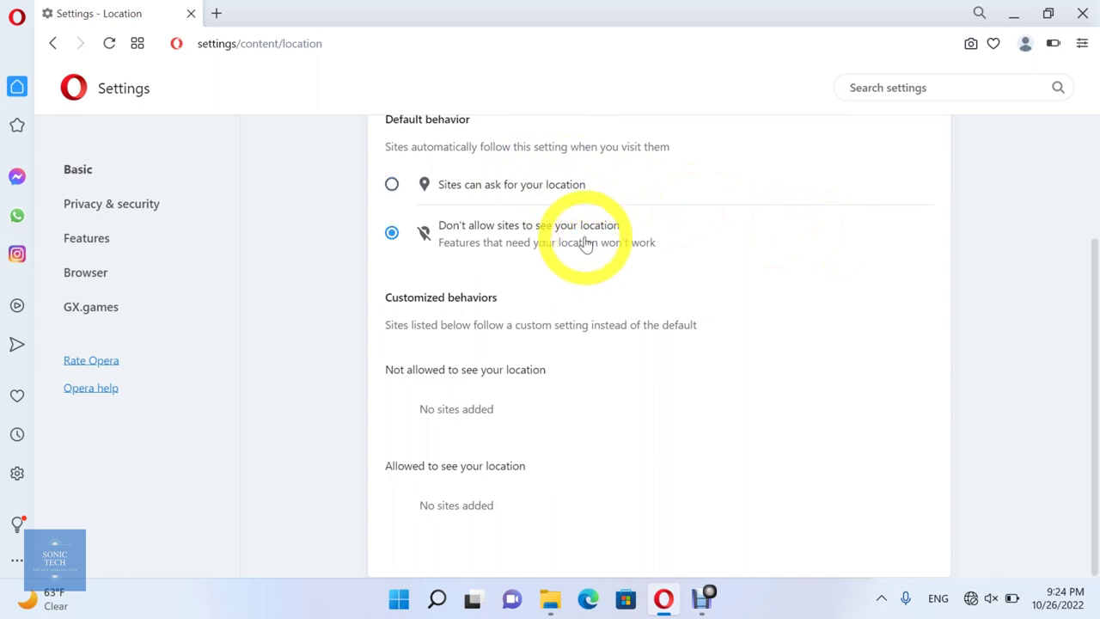
{"action": "left_click", "coordinate": [573, 189]}
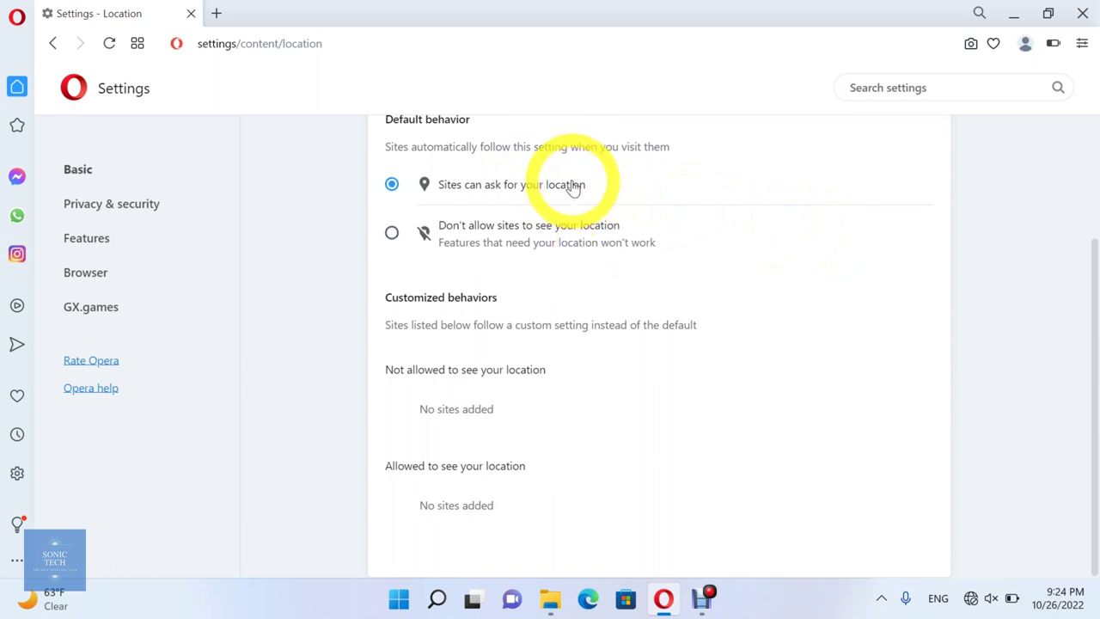
{"action": "scroll", "coordinate": [573, 188], "scroll_direction": "up", "scroll_amount": 1}
{"action": "scroll", "coordinate": [573, 188], "scroll_direction": "up", "scroll_amount": 2}
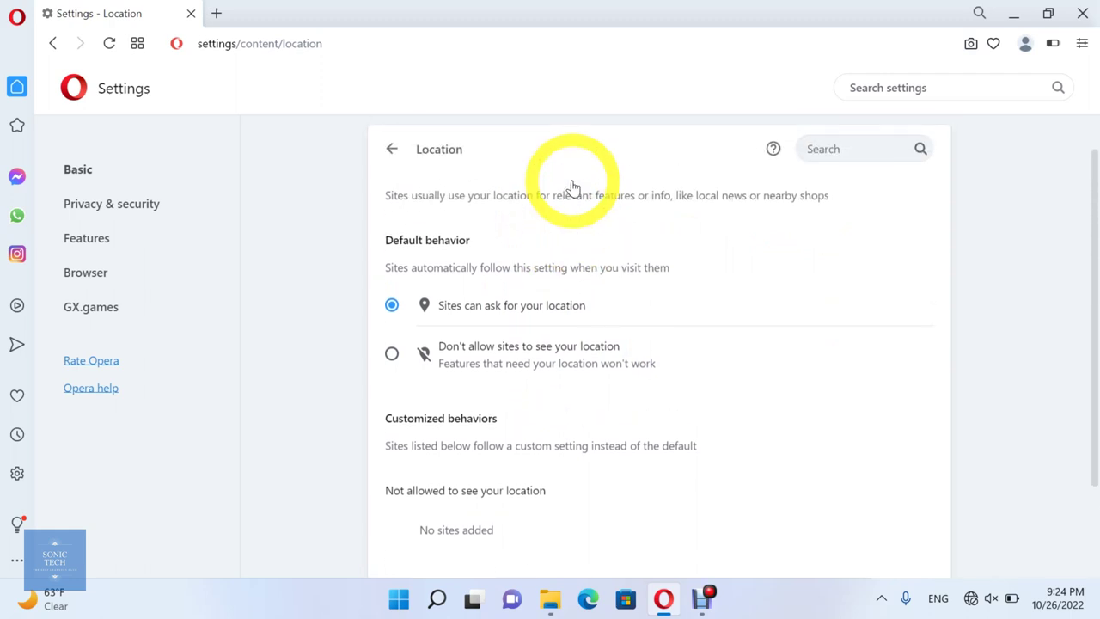
{"action": "scroll", "coordinate": [573, 188], "scroll_direction": "down", "scroll_amount": 3}
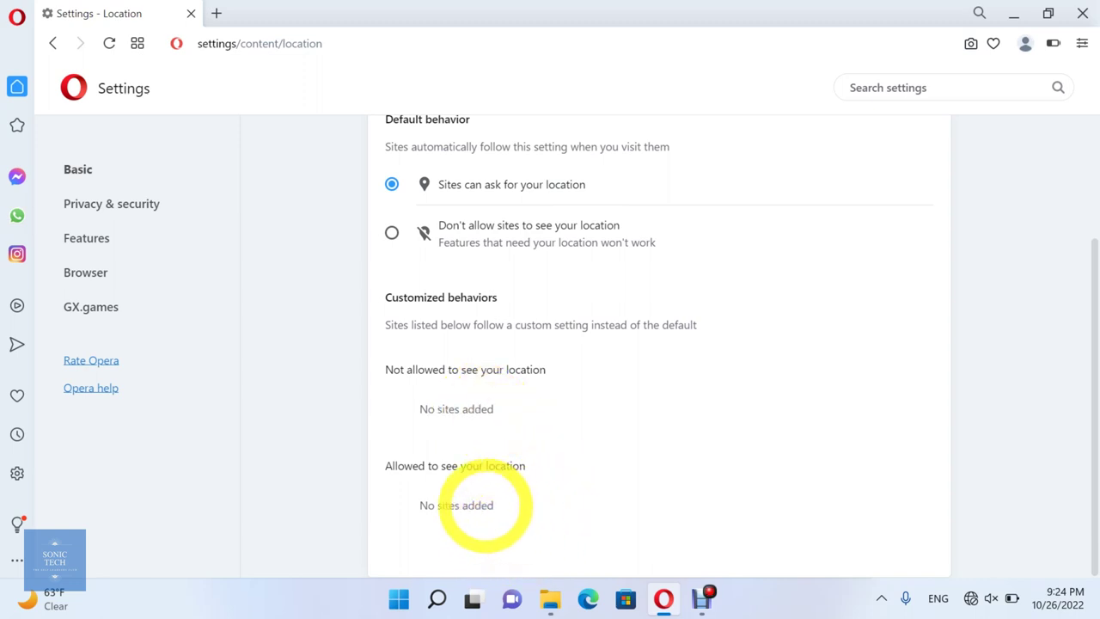
{"action": "scroll", "coordinate": [644, 275], "scroll_direction": "up", "scroll_amount": 2}
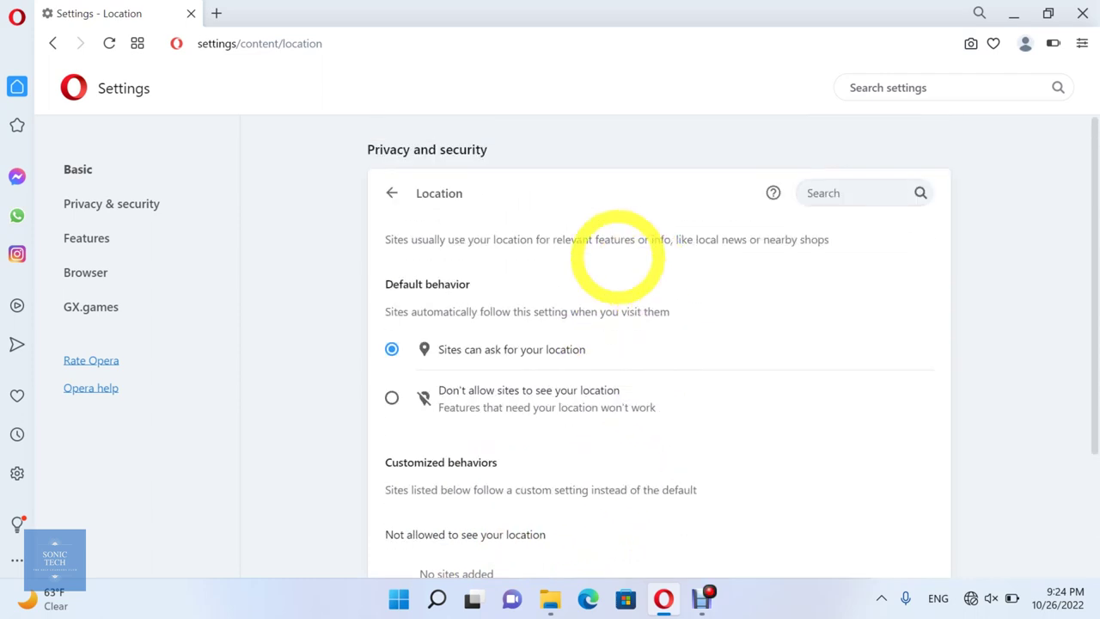
{"action": "left_click", "coordinate": [389, 197]}
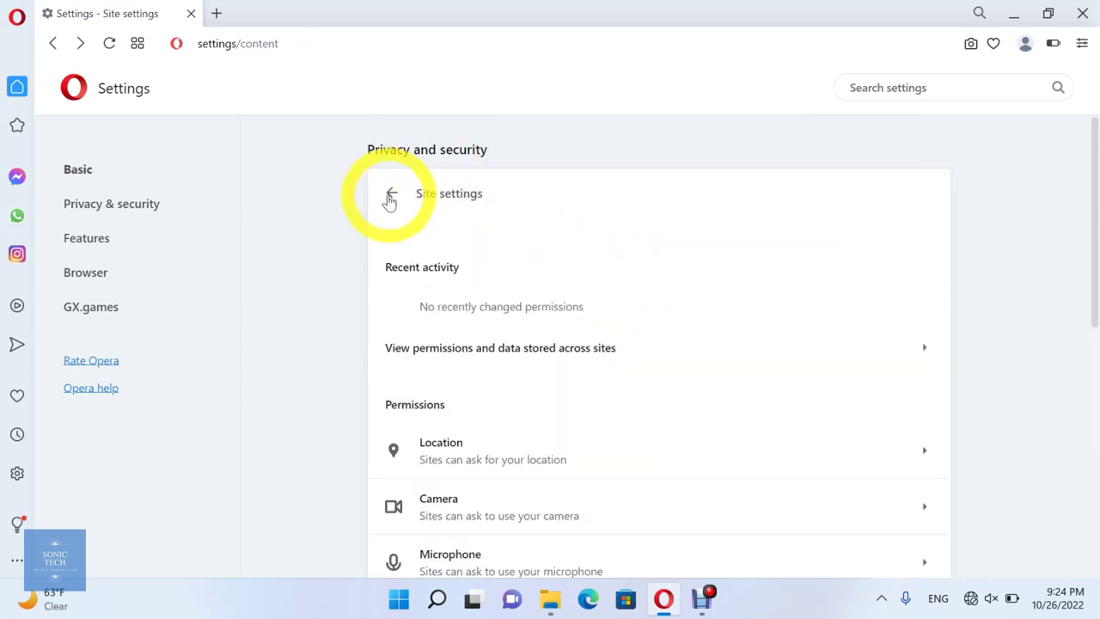
{"action": "scroll", "coordinate": [387, 204], "scroll_direction": "down", "scroll_amount": 3}
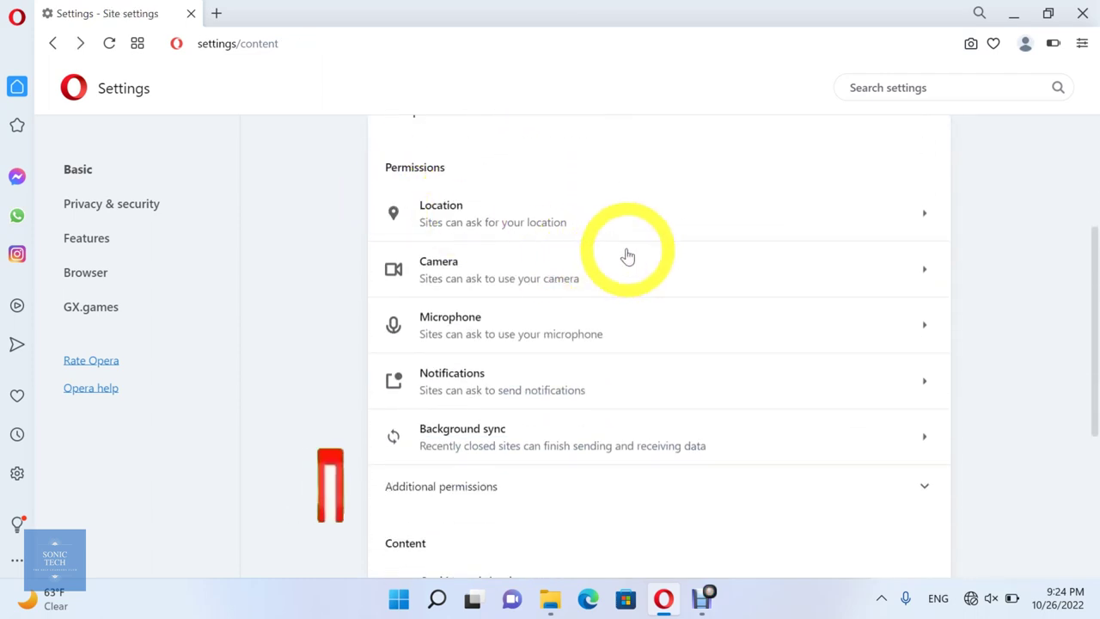
{"action": "left_click", "coordinate": [825, 270]}
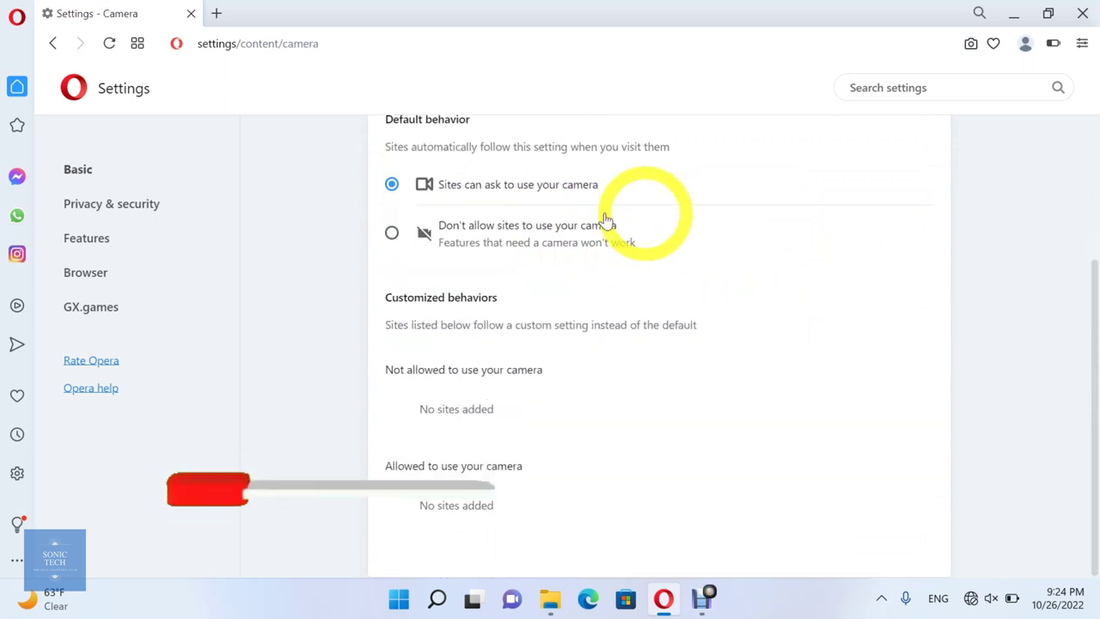
{"action": "scroll", "coordinate": [555, 215], "scroll_direction": "up", "scroll_amount": 1}
{"action": "scroll", "coordinate": [555, 216], "scroll_direction": "up", "scroll_amount": 1}
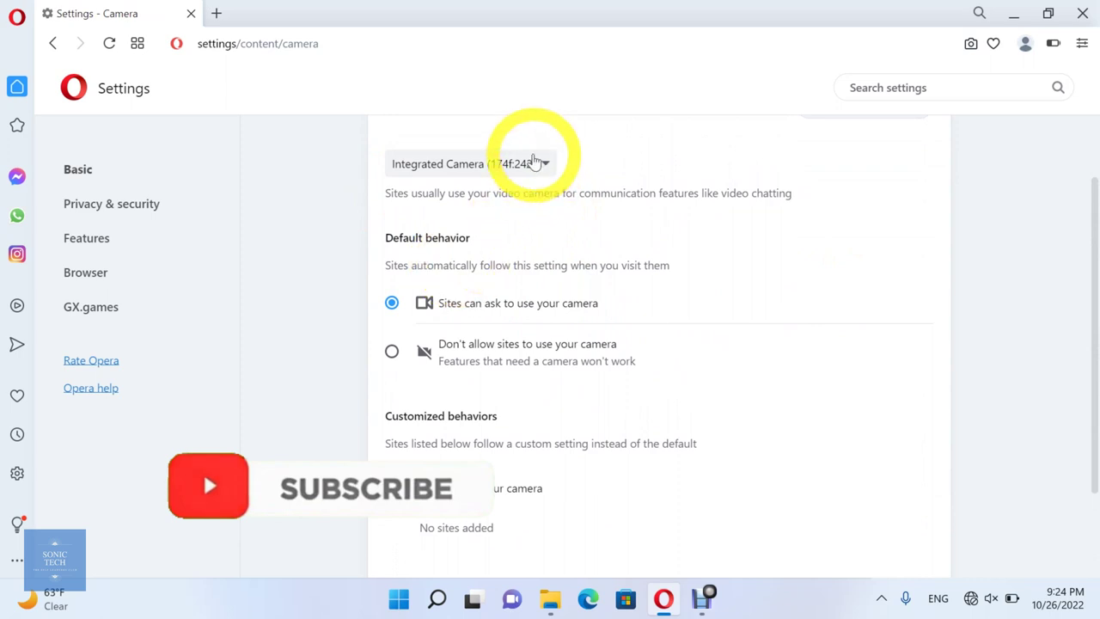
{"action": "left_click", "coordinate": [535, 163]}
{"action": "left_click", "coordinate": [534, 163]}
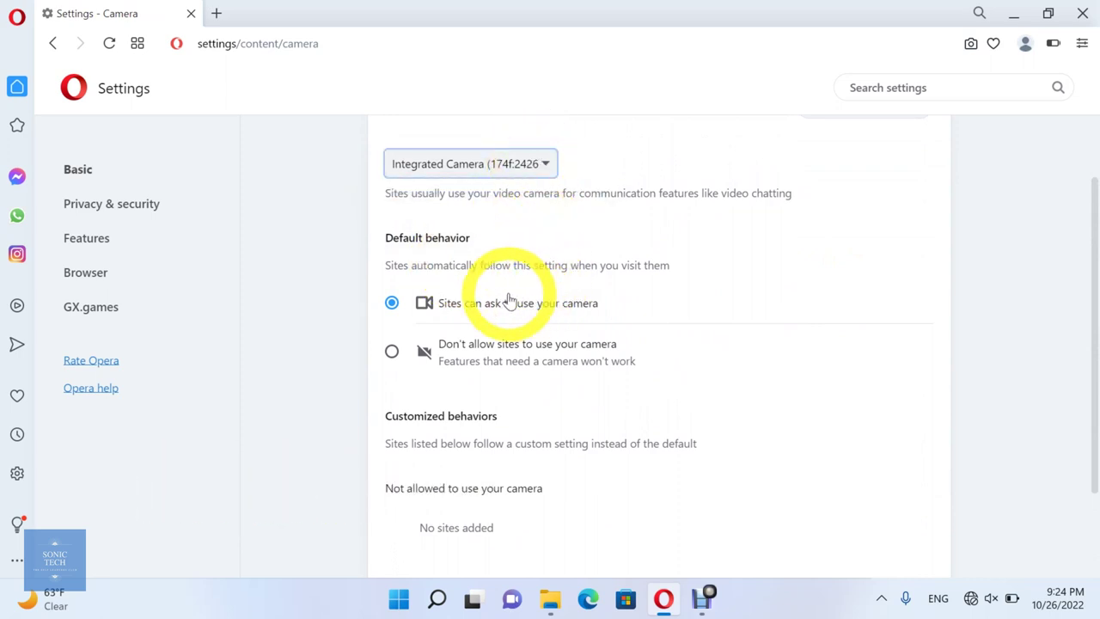
{"action": "left_click", "coordinate": [524, 358]}
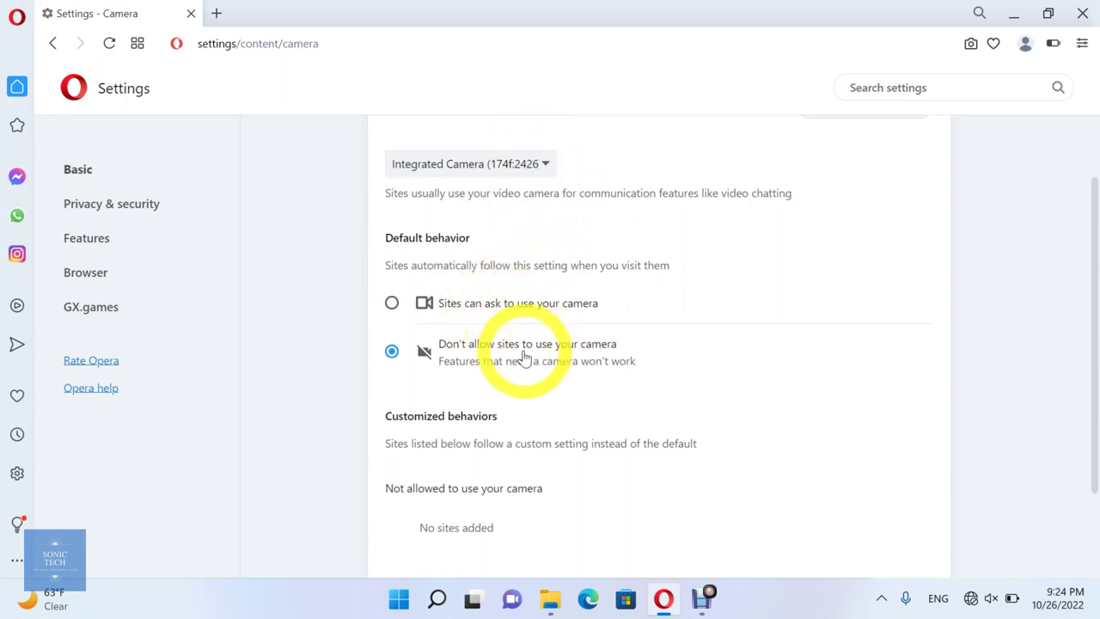
{"action": "left_click", "coordinate": [540, 298]}
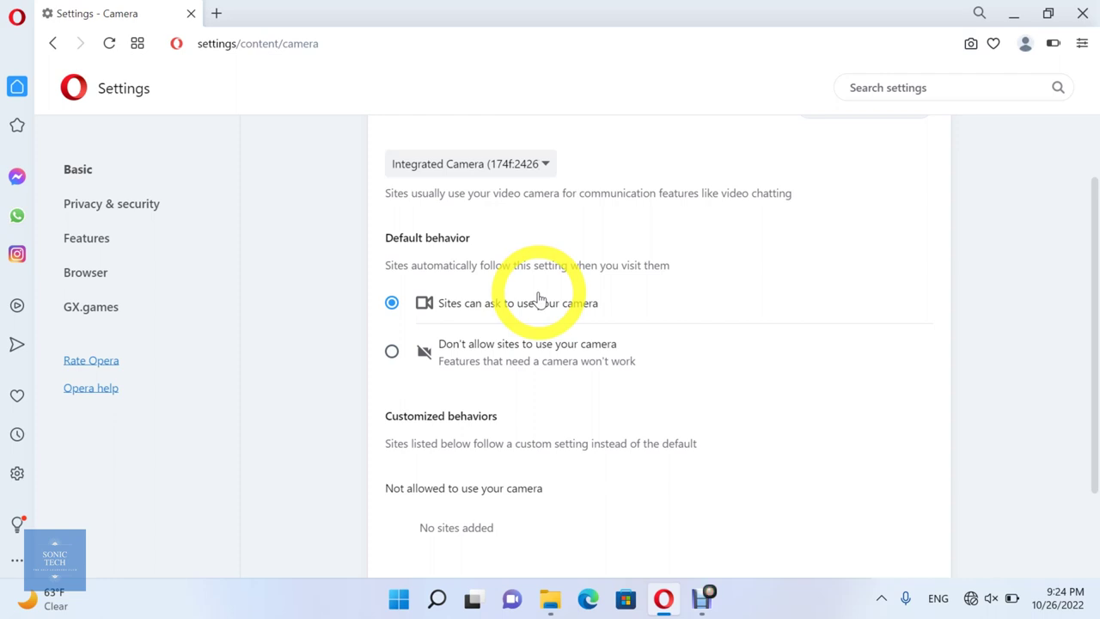
{"action": "scroll", "coordinate": [532, 296], "scroll_direction": "down", "scroll_amount": 2}
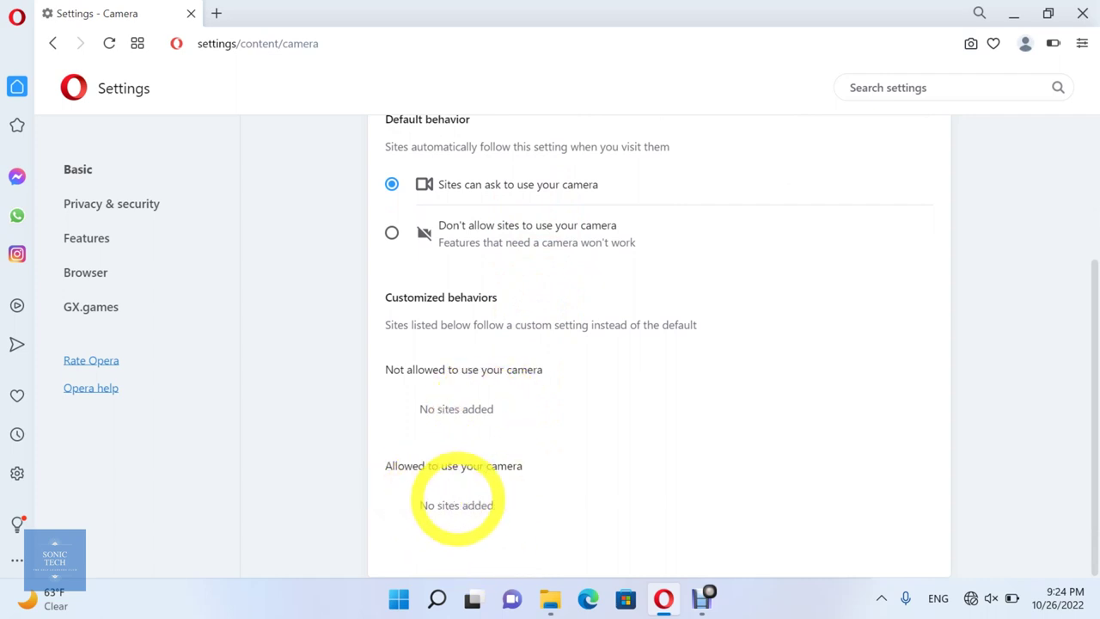
{"action": "scroll", "coordinate": [570, 319], "scroll_direction": "up", "scroll_amount": 3}
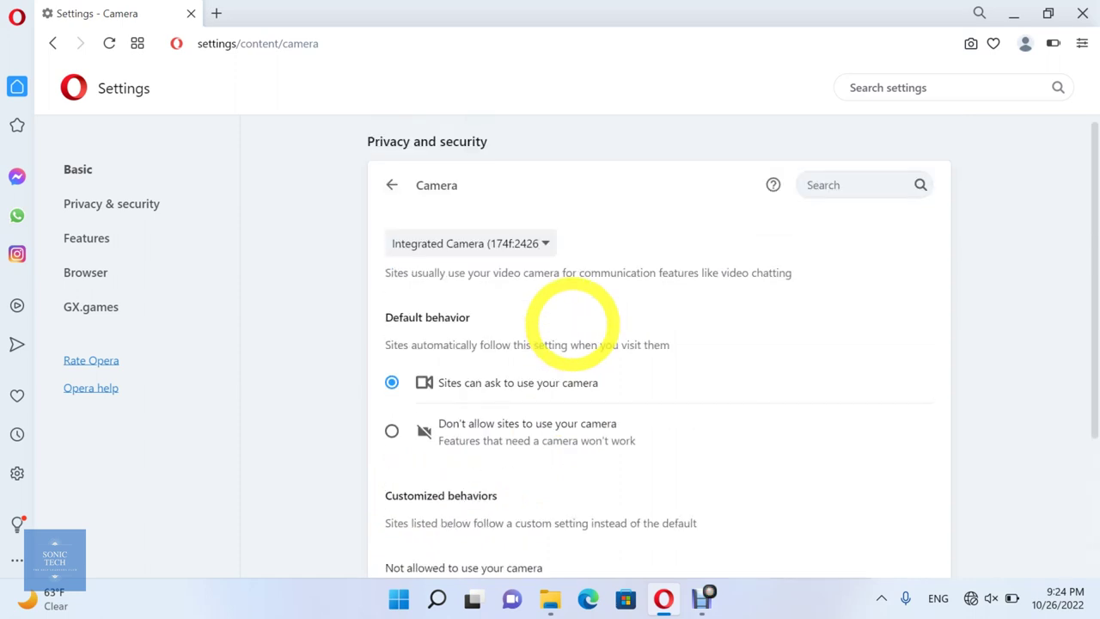
{"action": "left_click", "coordinate": [395, 184]}
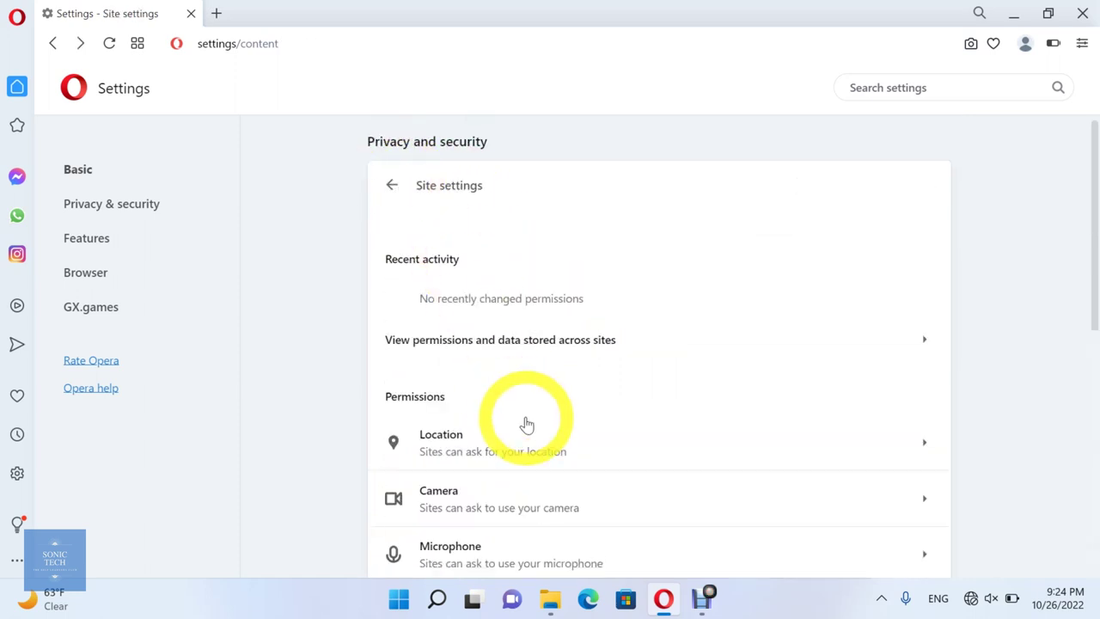
Expand Additional permissions and scroll down to Automatic downloads.
{"action": "scroll", "coordinate": [524, 424], "scroll_direction": "down", "scroll_amount": 3}
{"action": "scroll", "coordinate": [526, 425], "scroll_direction": "down", "scroll_amount": 1}
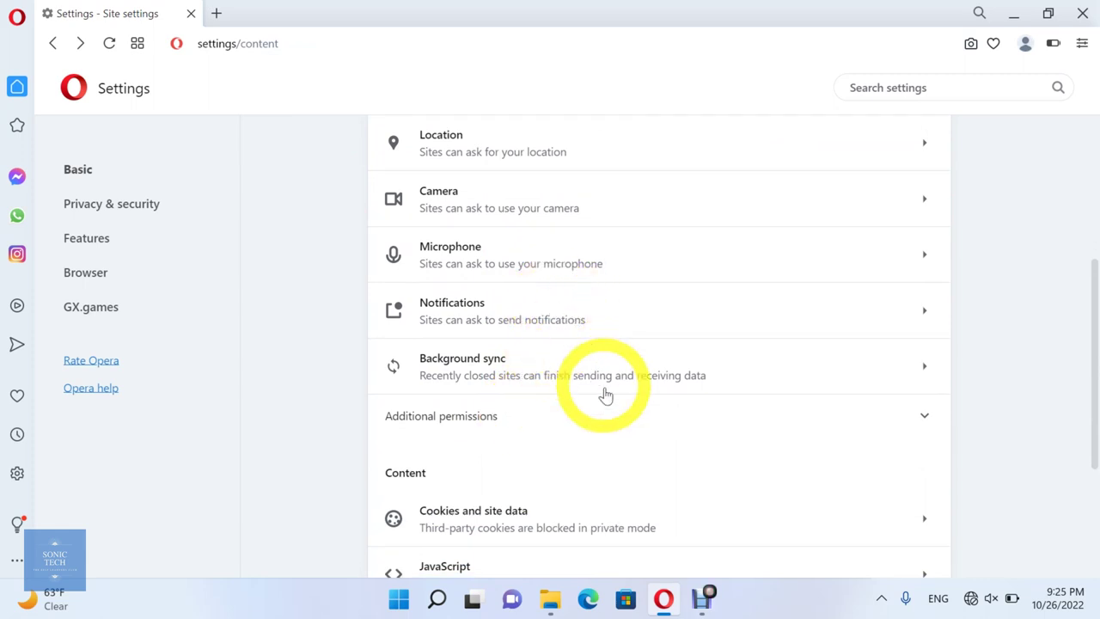
{"action": "left_click", "coordinate": [607, 424]}
{"action": "scroll", "coordinate": [607, 424], "scroll_direction": "down", "scroll_amount": 2}
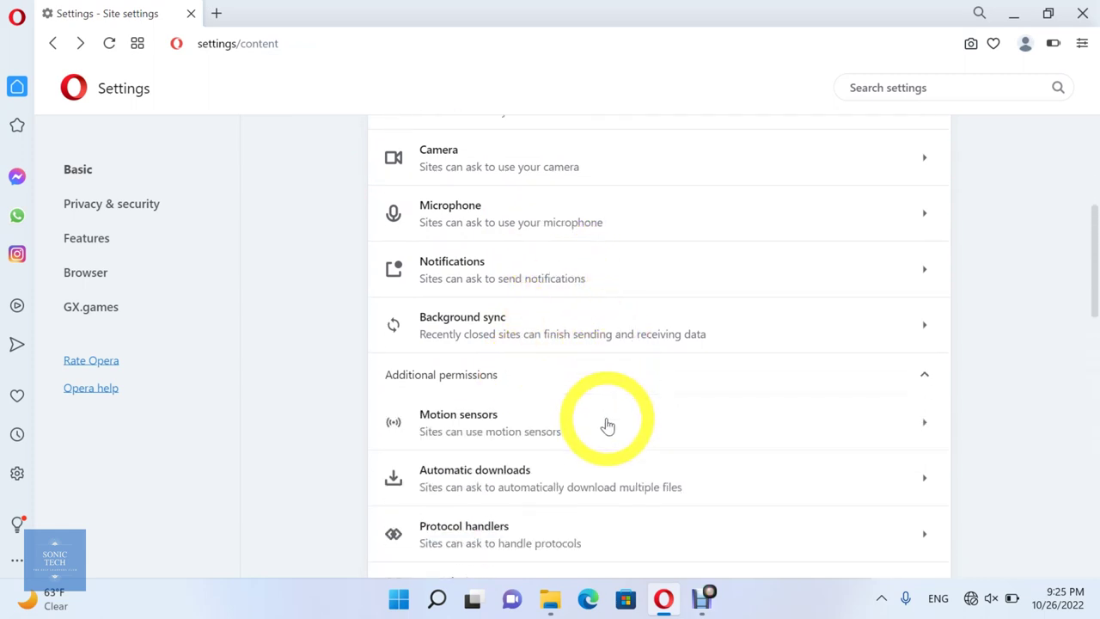
{"action": "scroll", "coordinate": [607, 424], "scroll_direction": "down", "scroll_amount": 1}
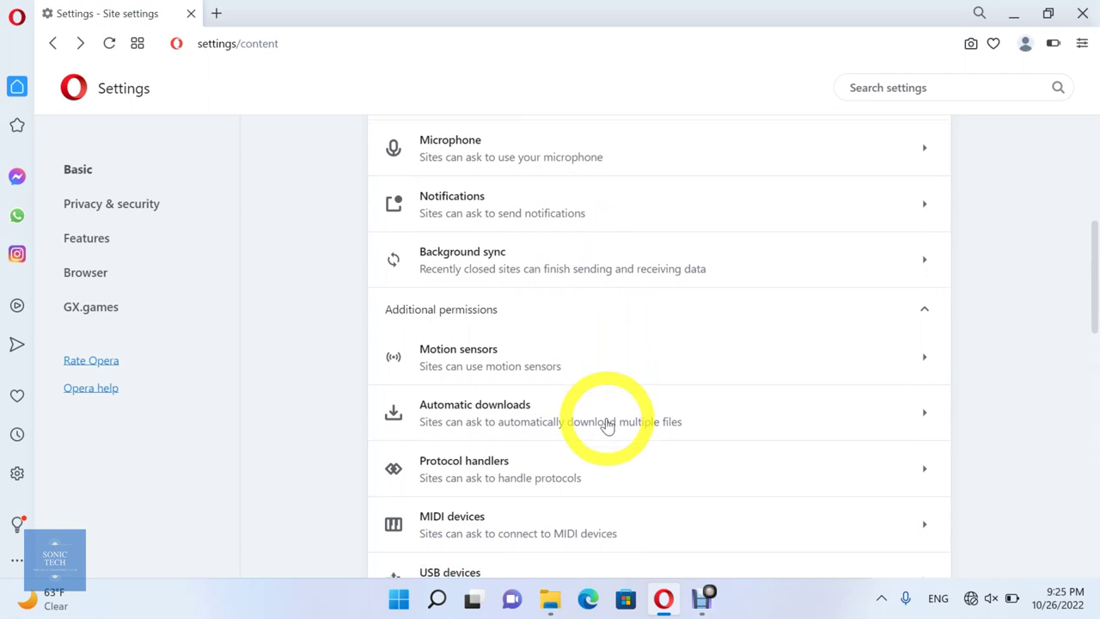
{"action": "scroll", "coordinate": [608, 424], "scroll_direction": "down", "scroll_amount": 1}
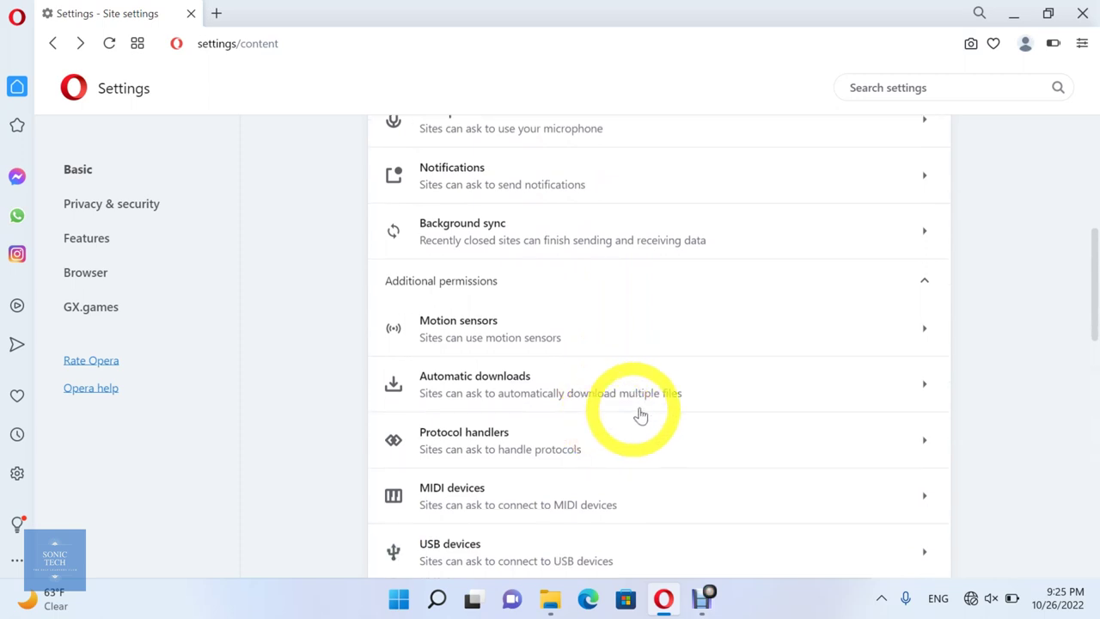
On Automatic downloads, switch the default to Don't allow and back to 'Sites can ask', then add a not-allowed site.
{"action": "left_click", "coordinate": [785, 389]}
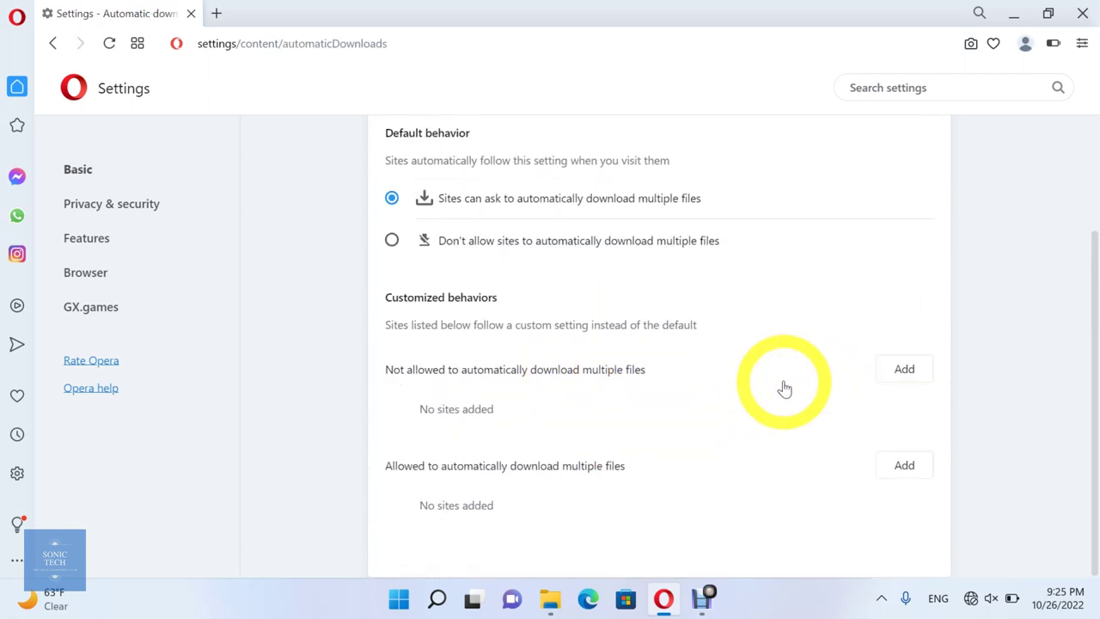
{"action": "scroll", "coordinate": [633, 226], "scroll_direction": "up", "scroll_amount": 2}
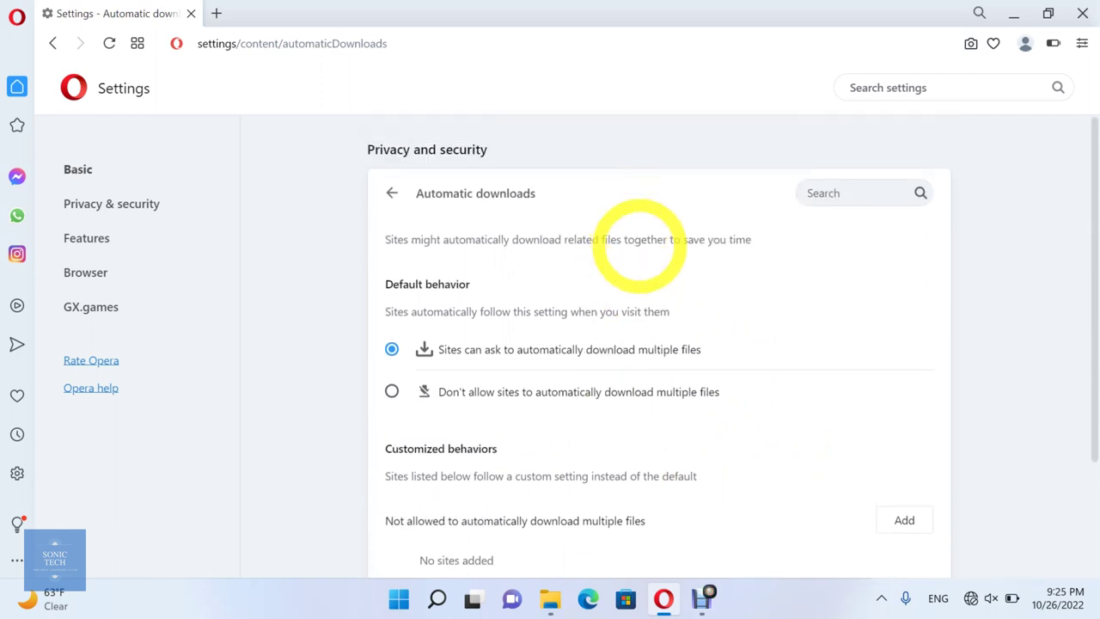
{"action": "left_click", "coordinate": [651, 397]}
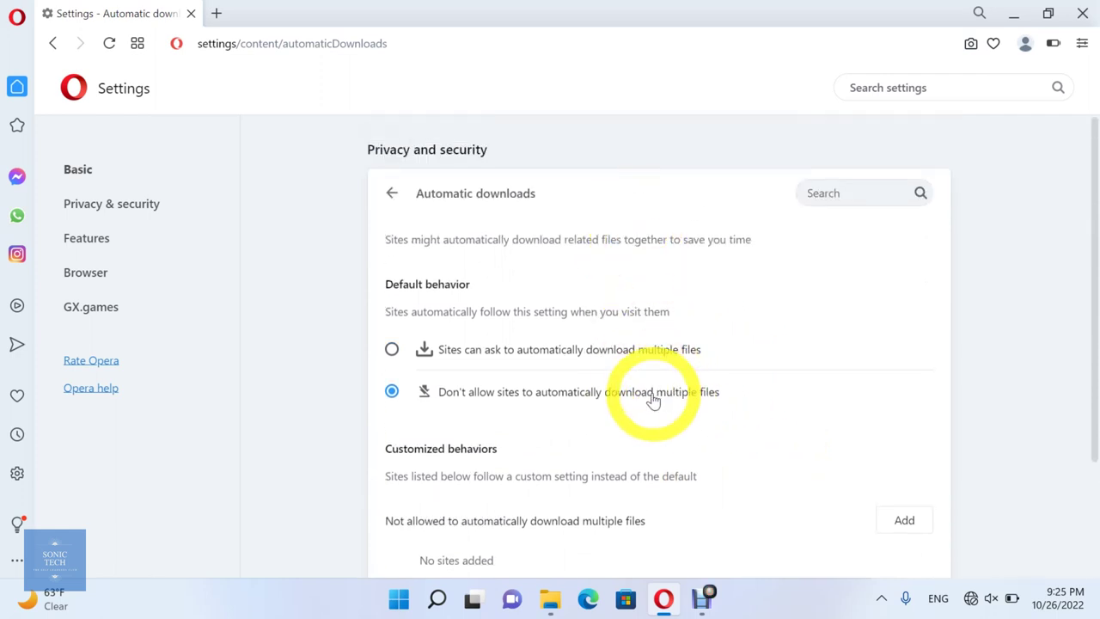
{"action": "left_click", "coordinate": [660, 341]}
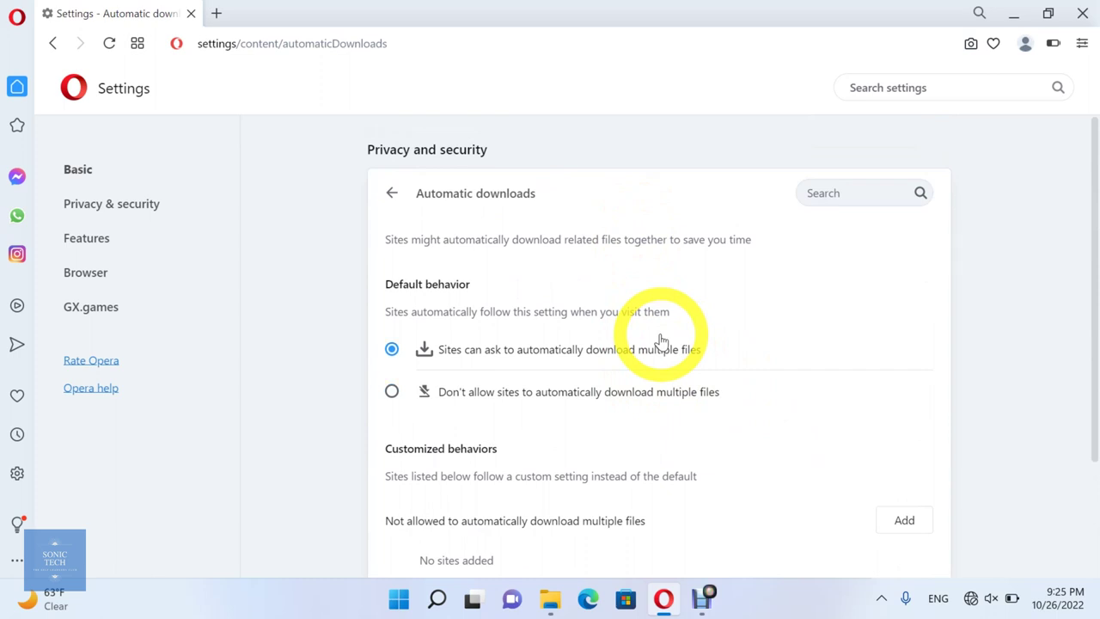
{"action": "scroll", "coordinate": [660, 341], "scroll_direction": "down", "scroll_amount": 2}
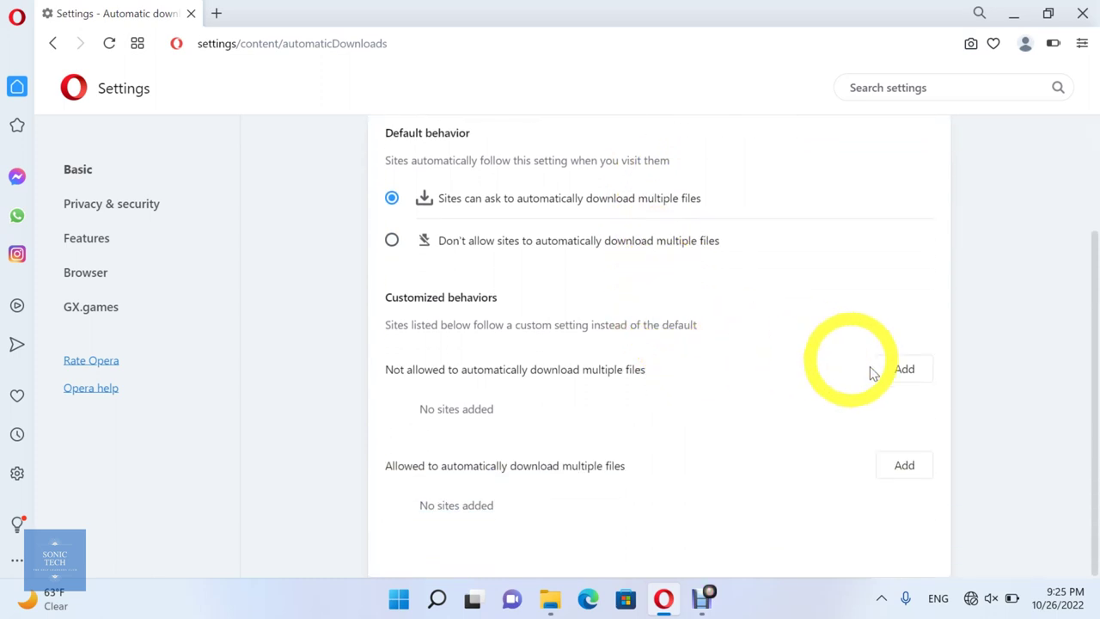
{"action": "left_click", "coordinate": [912, 382]}
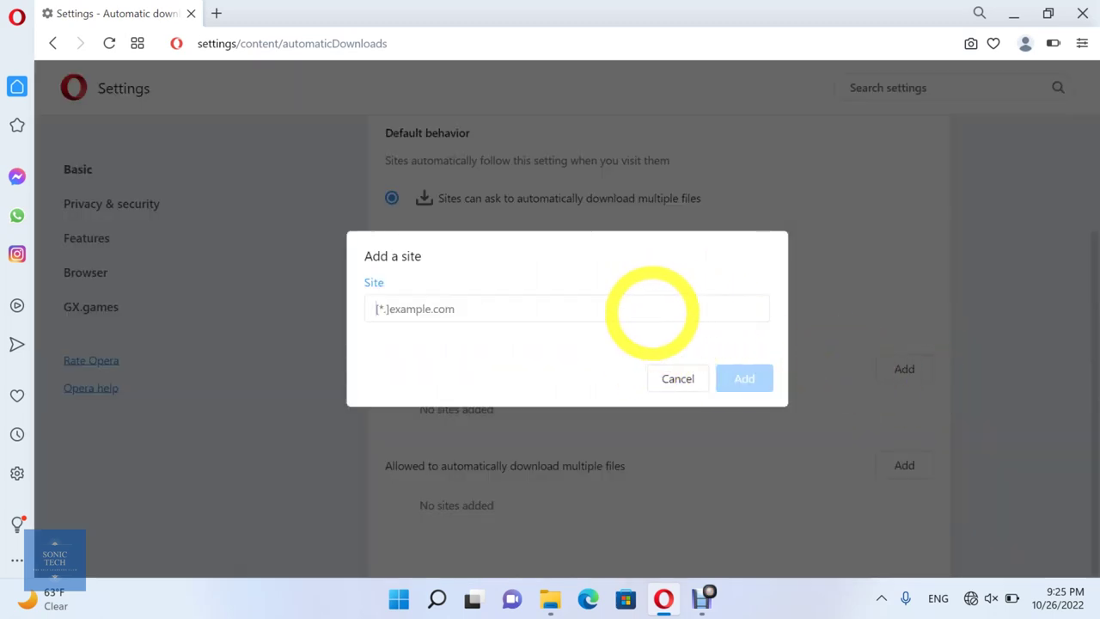
{"action": "type", "text": "www.facebook.com"}
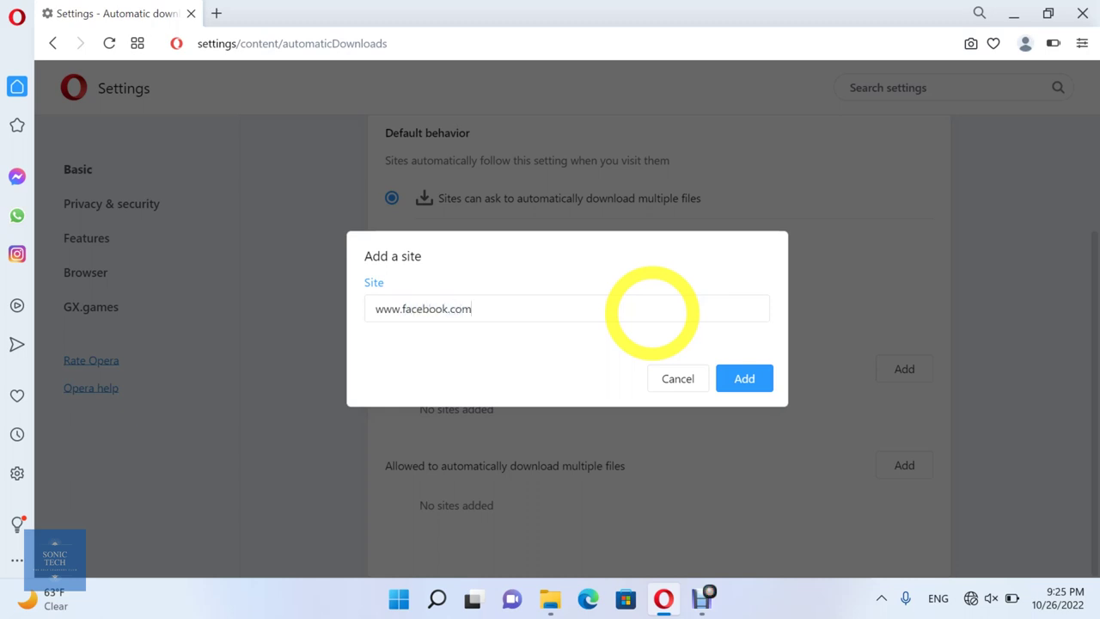
{"action": "key", "text": "Return"}
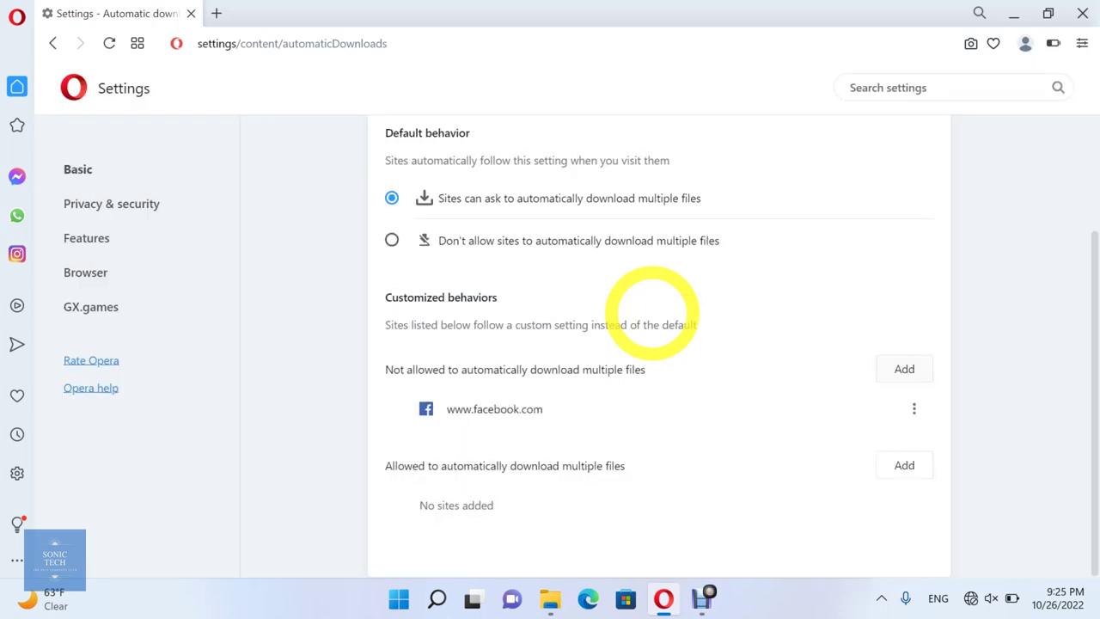
{"action": "left_click", "coordinate": [914, 474]}
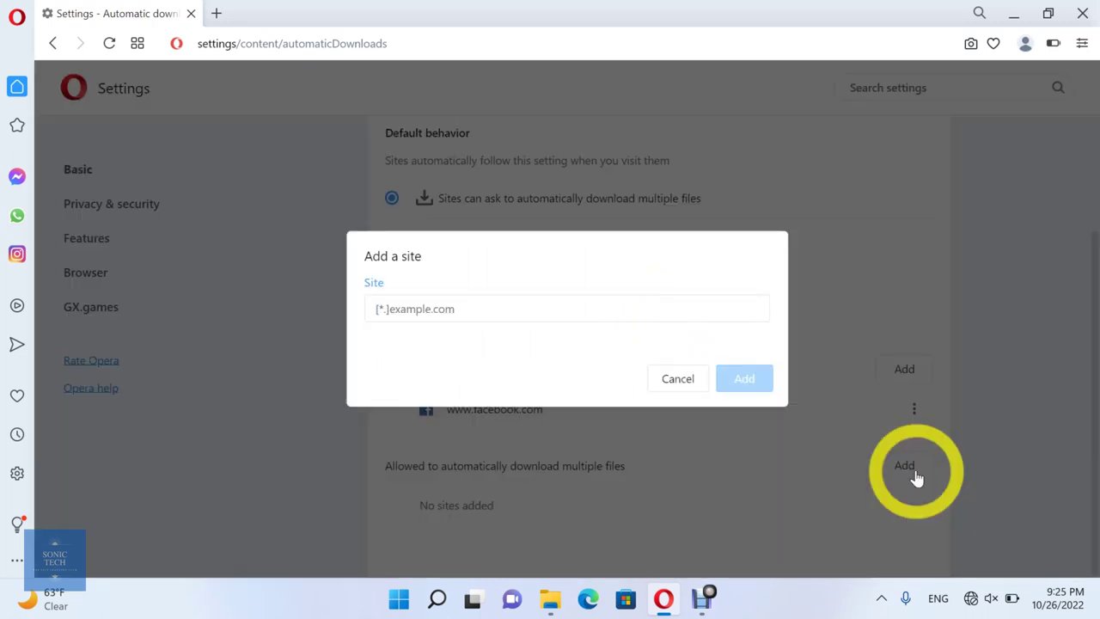
{"action": "type", "text": "www.you"}
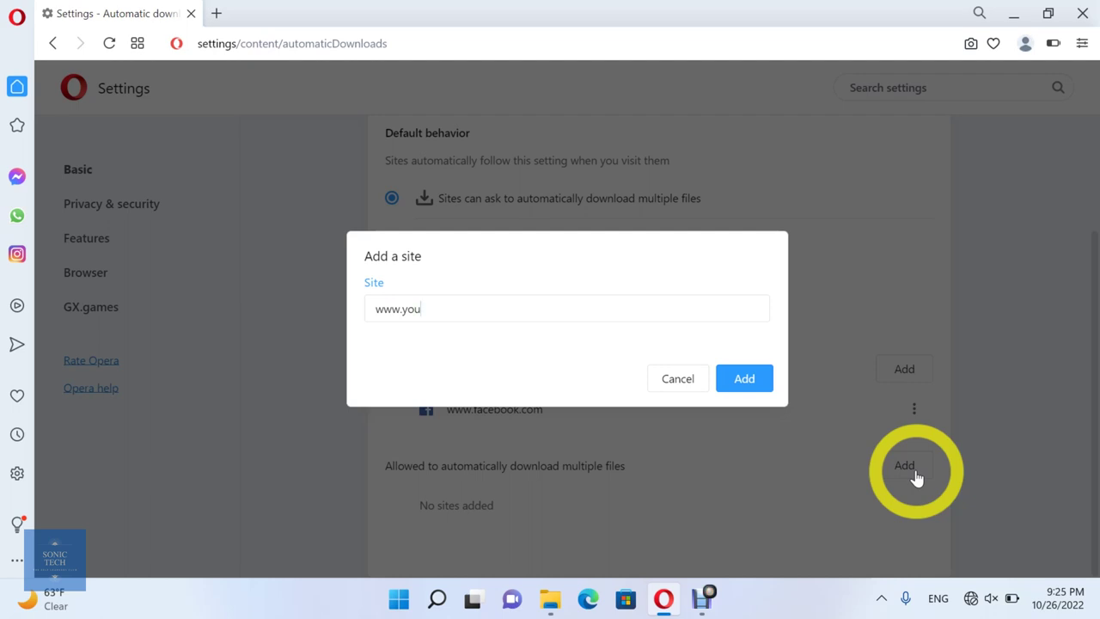
{"action": "type", "text": "tube.com"}
{"action": "key", "text": "Return"}
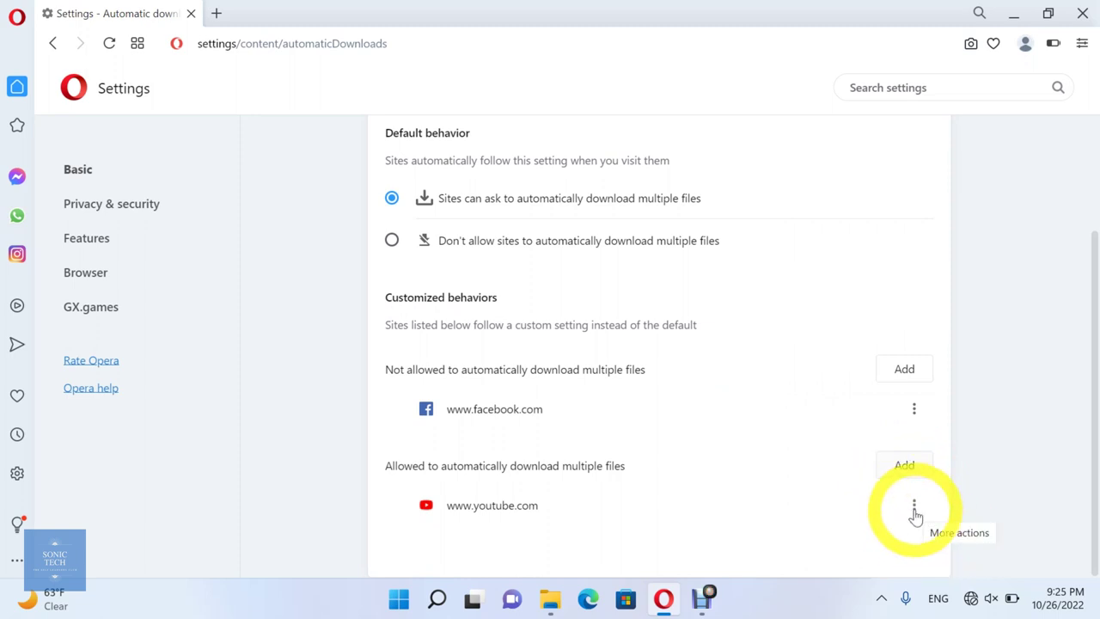
{"action": "left_click", "coordinate": [914, 512]}
{"action": "left_click", "coordinate": [914, 511]}
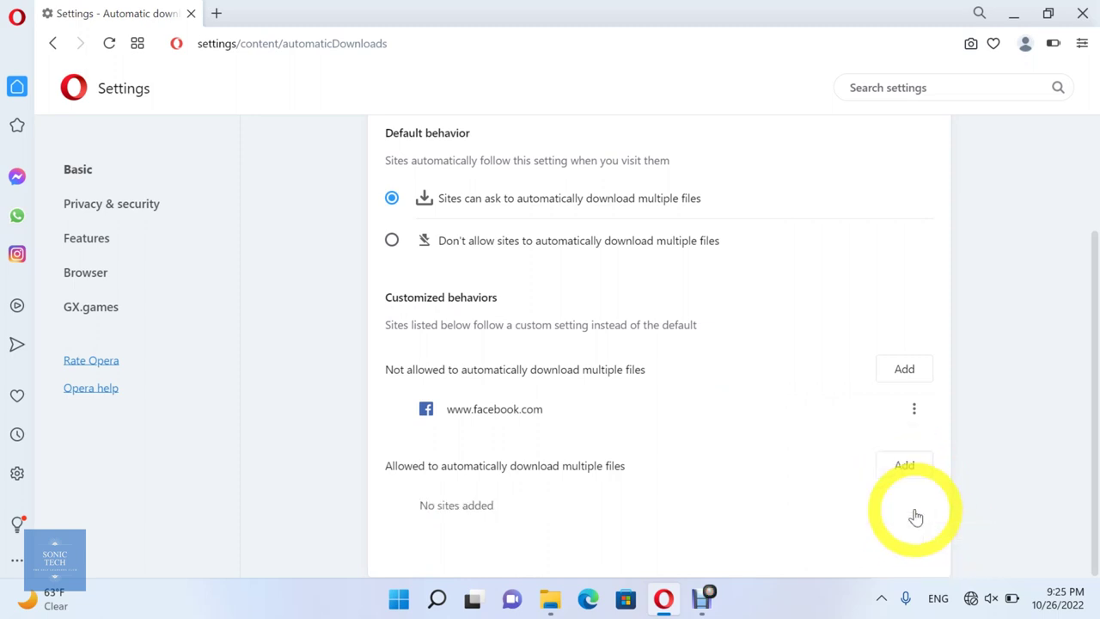
{"action": "left_click", "coordinate": [916, 414]}
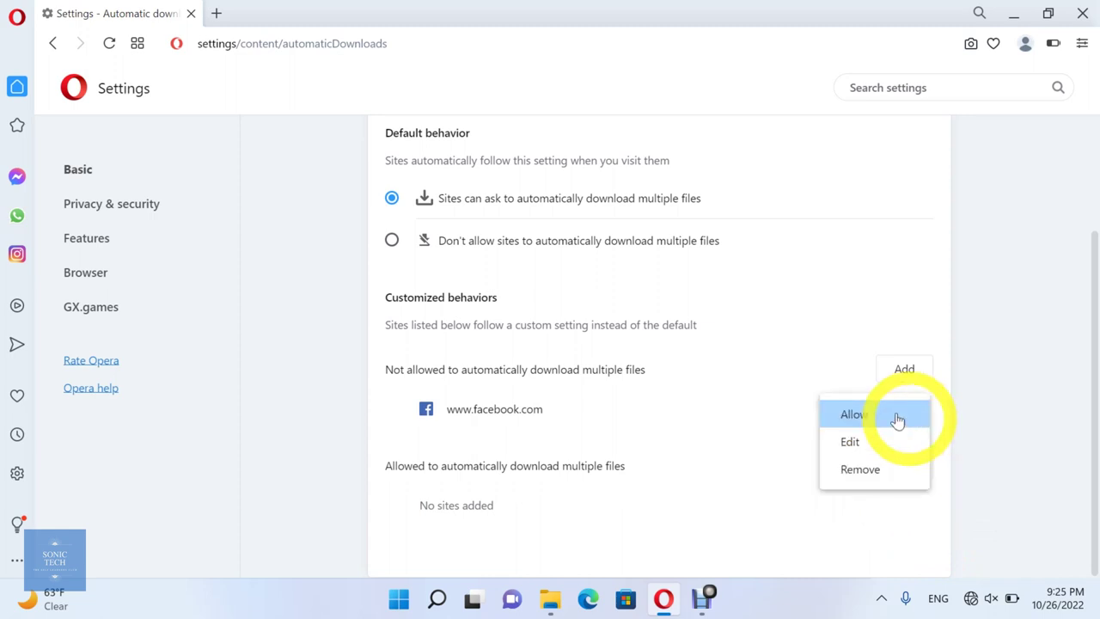
{"action": "left_click", "coordinate": [885, 417]}
{"action": "left_click", "coordinate": [908, 508]}
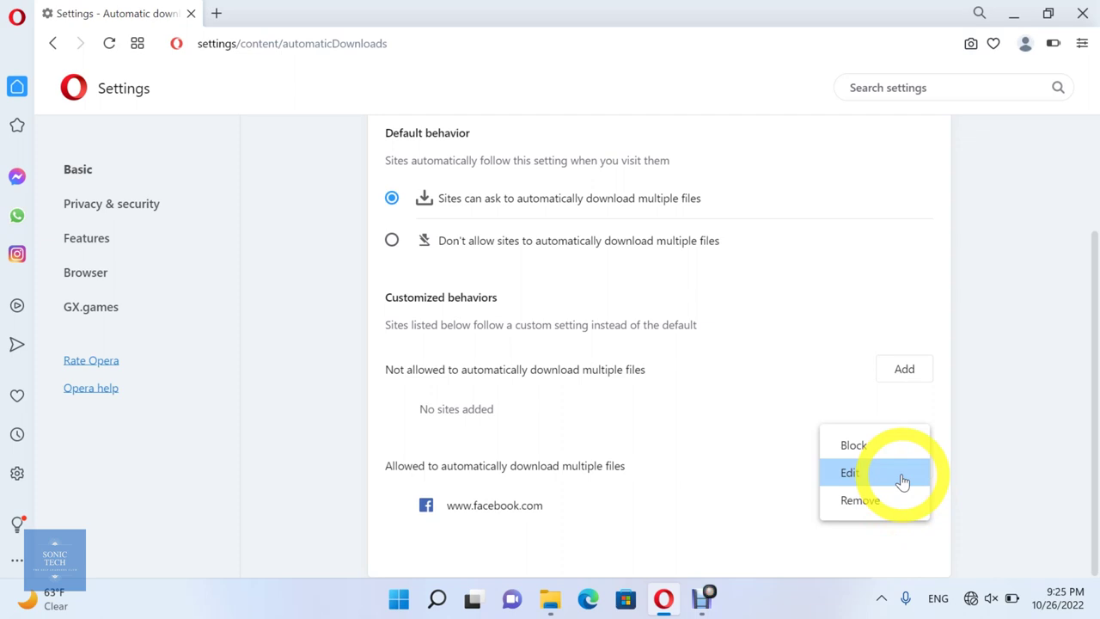
{"action": "left_click", "coordinate": [902, 481]}
{"action": "key", "text": "Escape"}
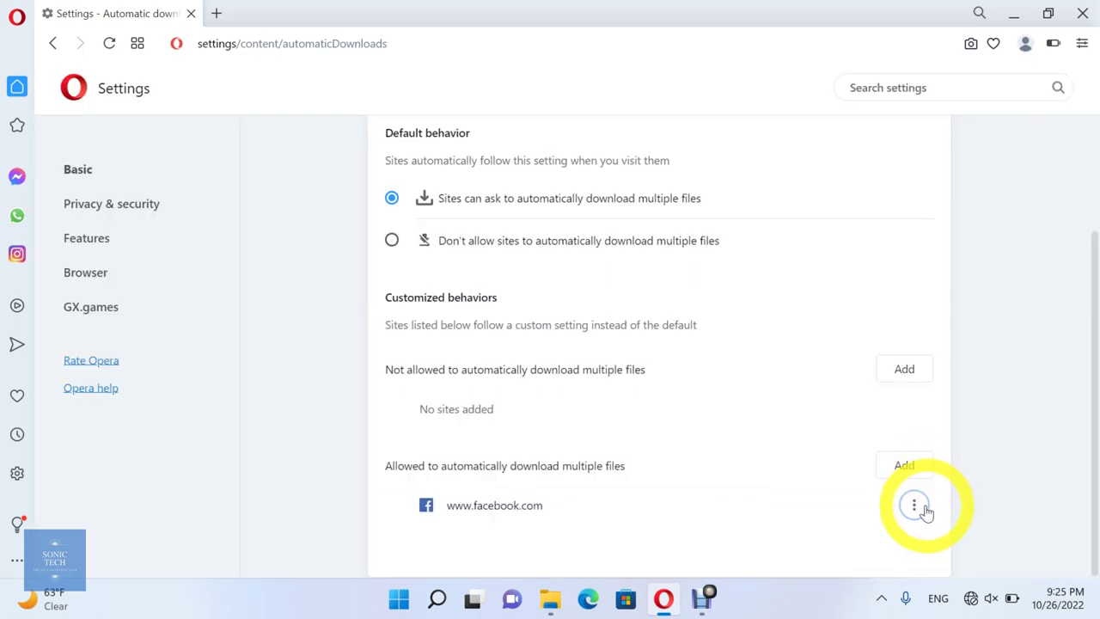
{"action": "left_click", "coordinate": [914, 505]}
{"action": "left_click", "coordinate": [883, 500]}
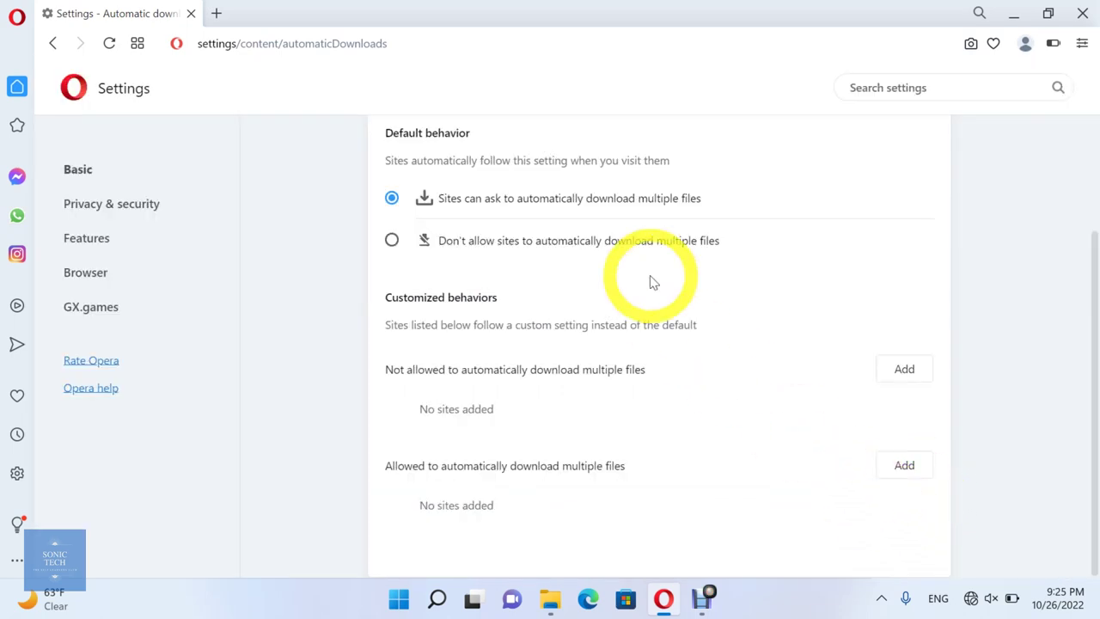
{"action": "scroll", "coordinate": [650, 282], "scroll_direction": "up", "scroll_amount": 2}
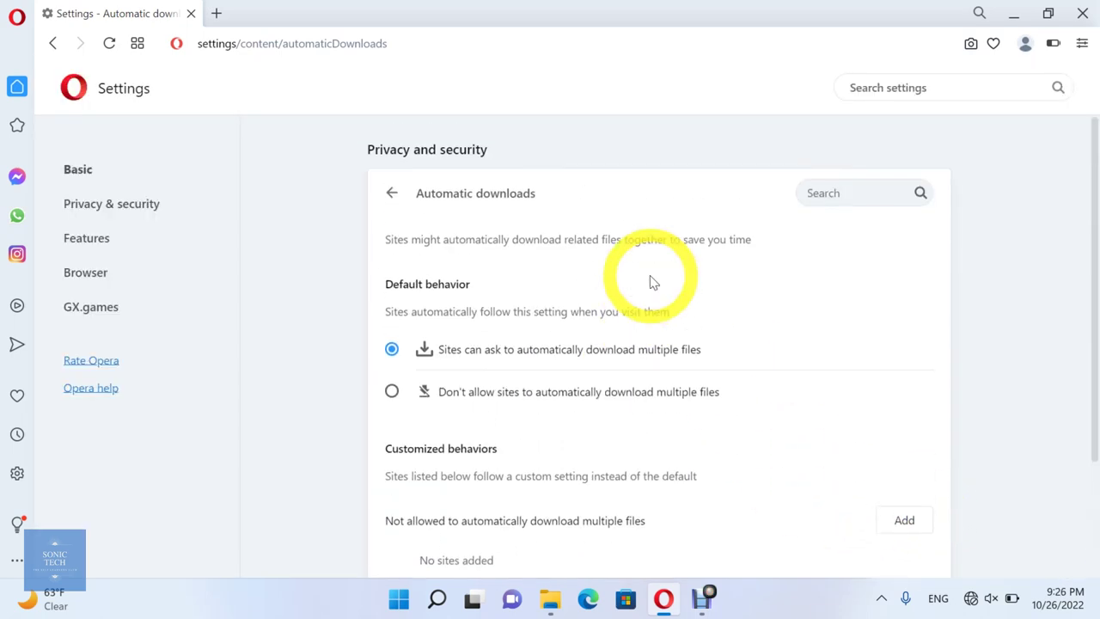
Return to Site settings and scroll down to open the Fonts permission page.
{"action": "left_click", "coordinate": [390, 192]}
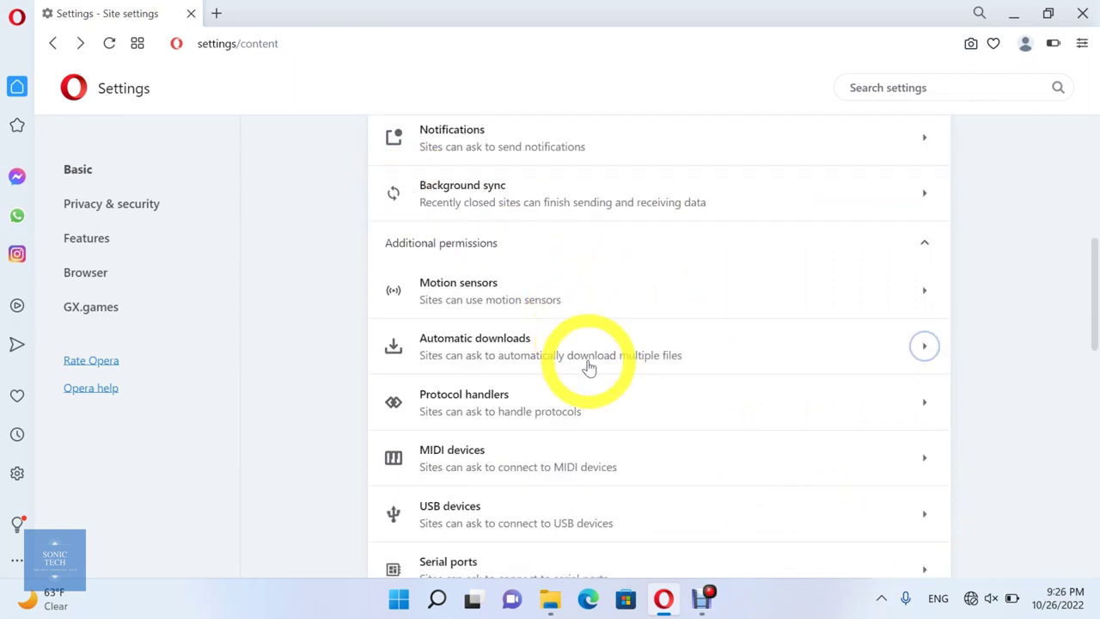
{"action": "scroll", "coordinate": [588, 367], "scroll_direction": "down", "scroll_amount": 2}
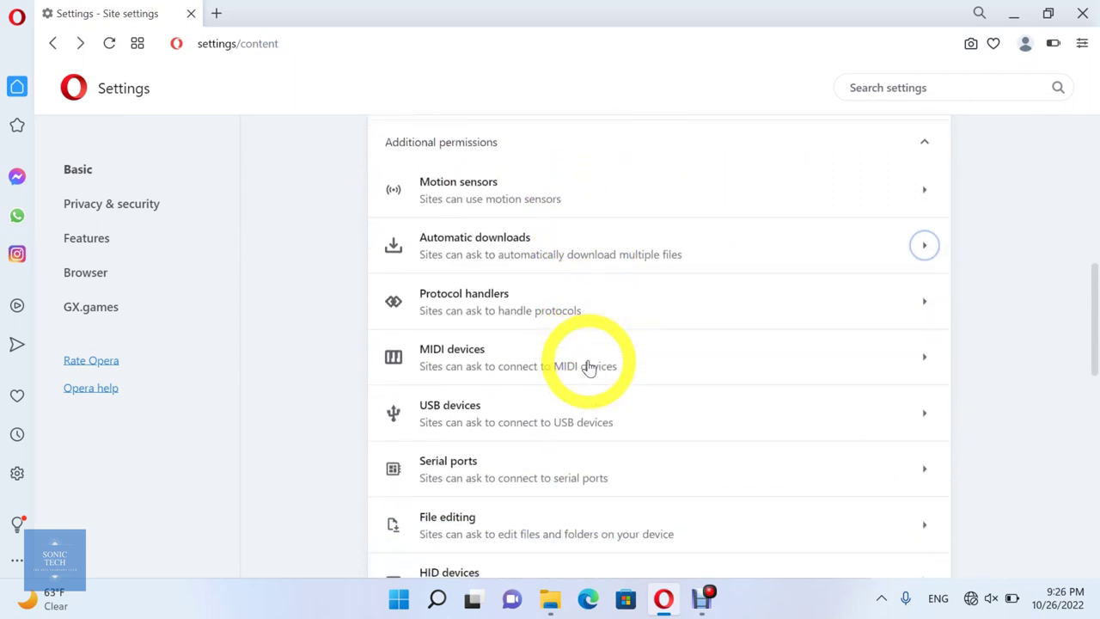
{"action": "scroll", "coordinate": [588, 367], "scroll_direction": "down", "scroll_amount": 2}
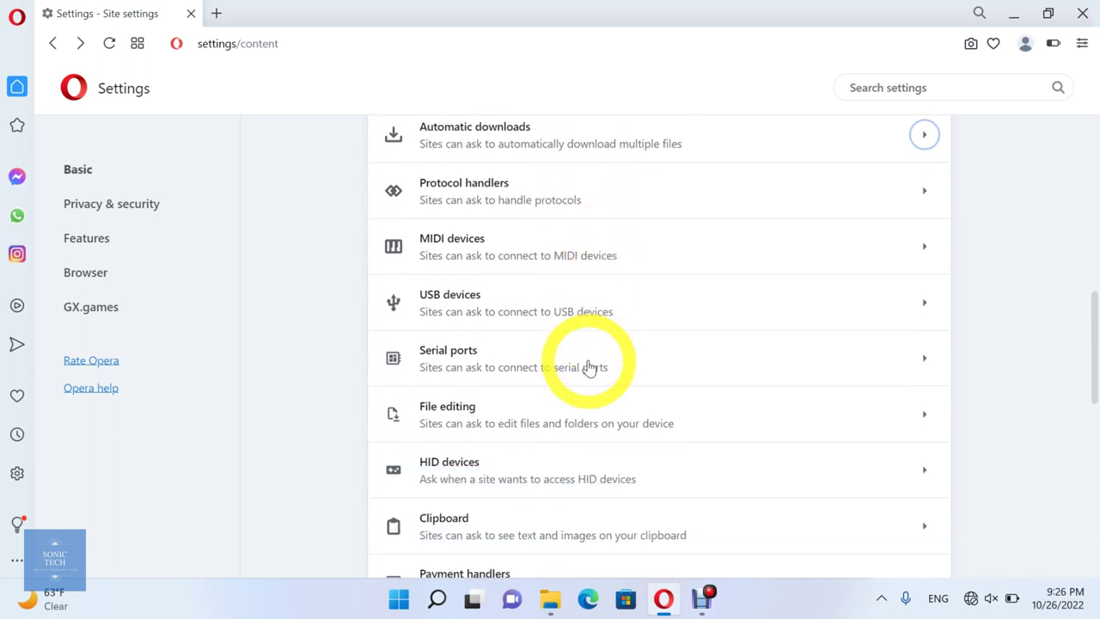
{"action": "scroll", "coordinate": [589, 367], "scroll_direction": "down", "scroll_amount": 1}
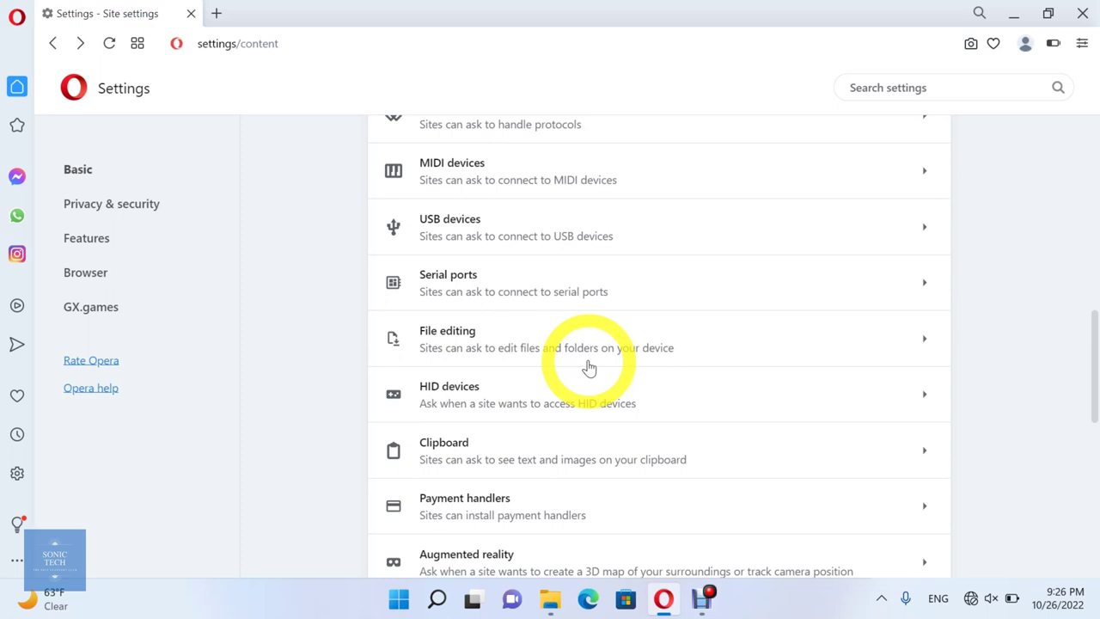
{"action": "scroll", "coordinate": [589, 367], "scroll_direction": "down", "scroll_amount": 1}
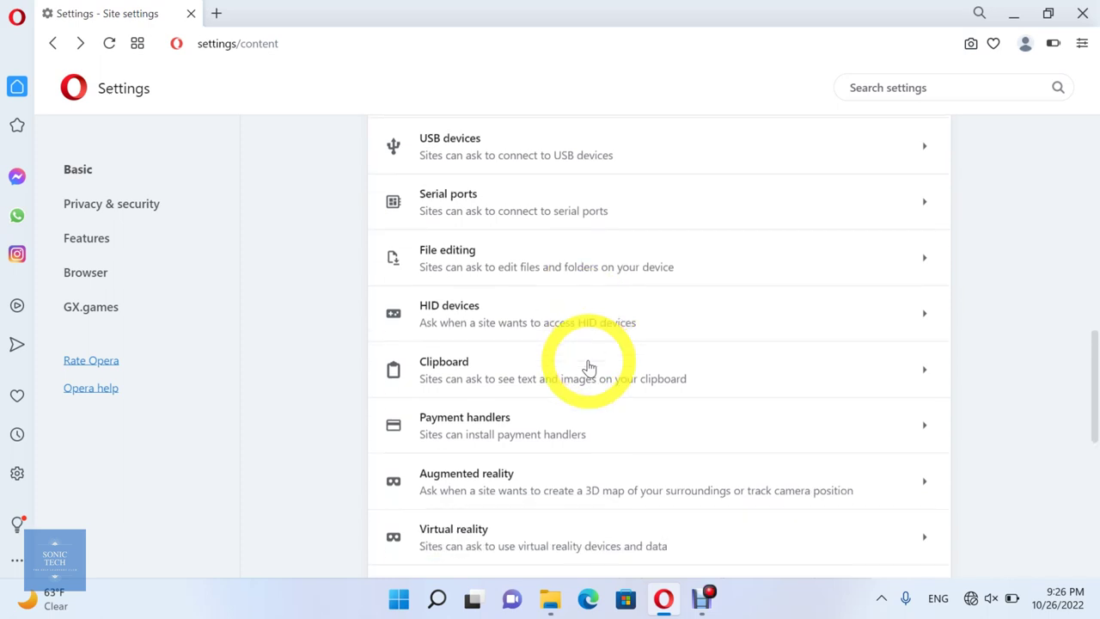
{"action": "scroll", "coordinate": [588, 366], "scroll_direction": "down", "scroll_amount": 2}
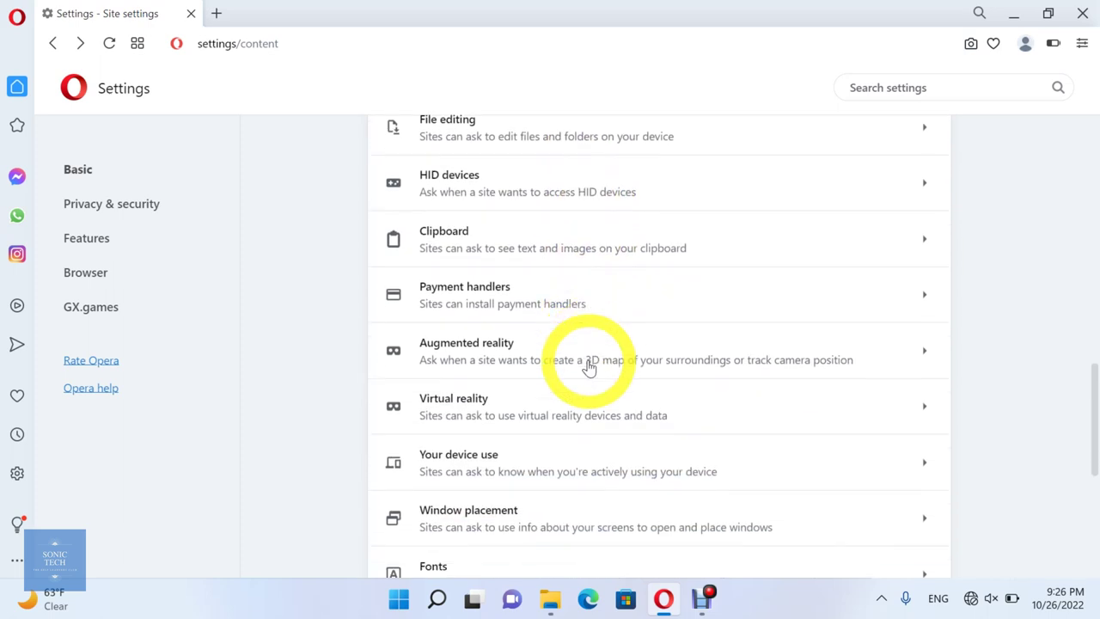
{"action": "scroll", "coordinate": [588, 367], "scroll_direction": "down", "scroll_amount": 1}
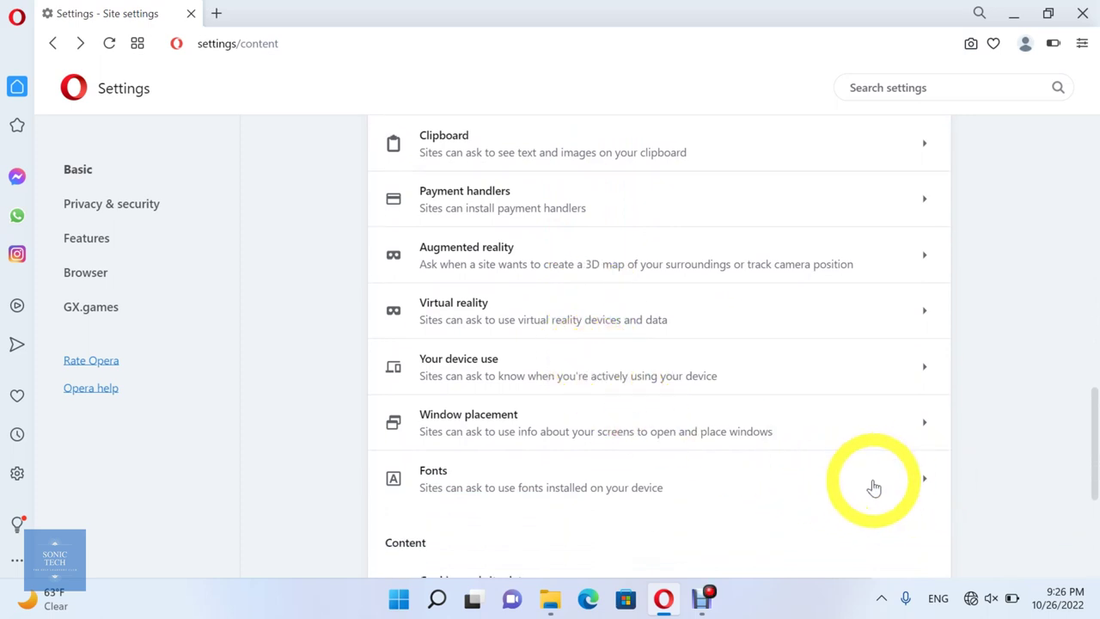
{"action": "left_click", "coordinate": [873, 488]}
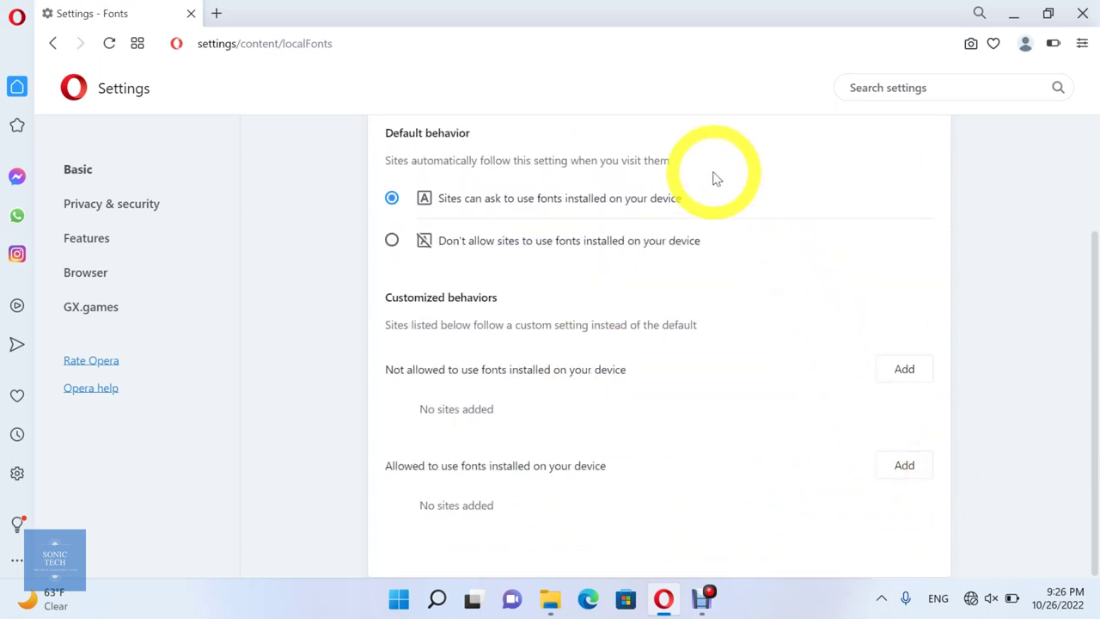
Switch the Fonts default to Don't allow, then back to 'Sites can ask'.
{"action": "scroll", "coordinate": [713, 179], "scroll_direction": "up", "scroll_amount": 2}
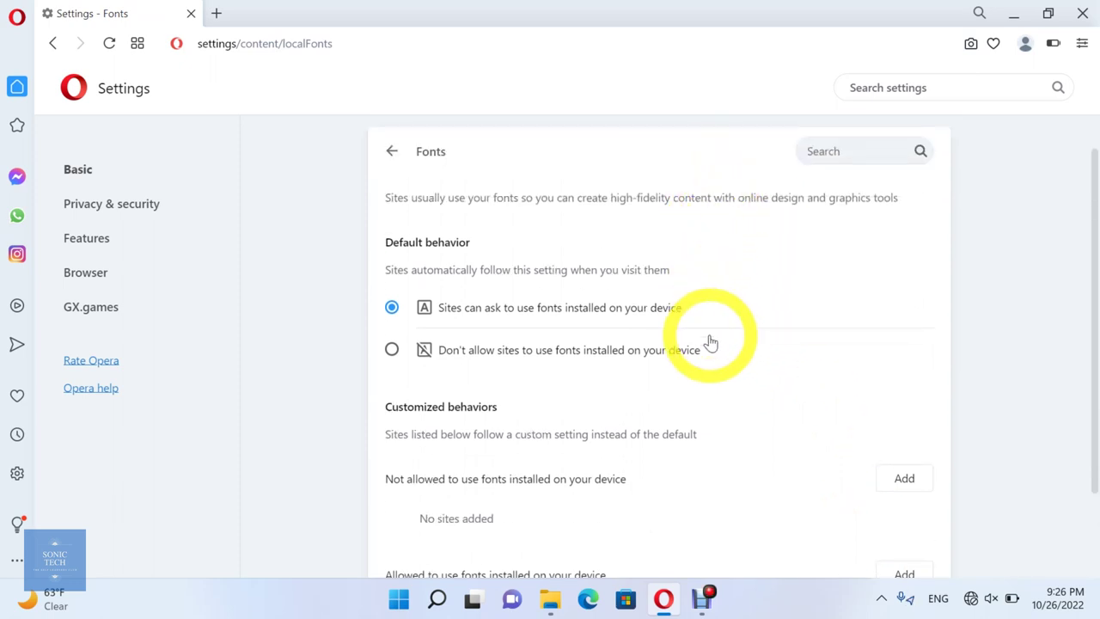
{"action": "left_click", "coordinate": [656, 362]}
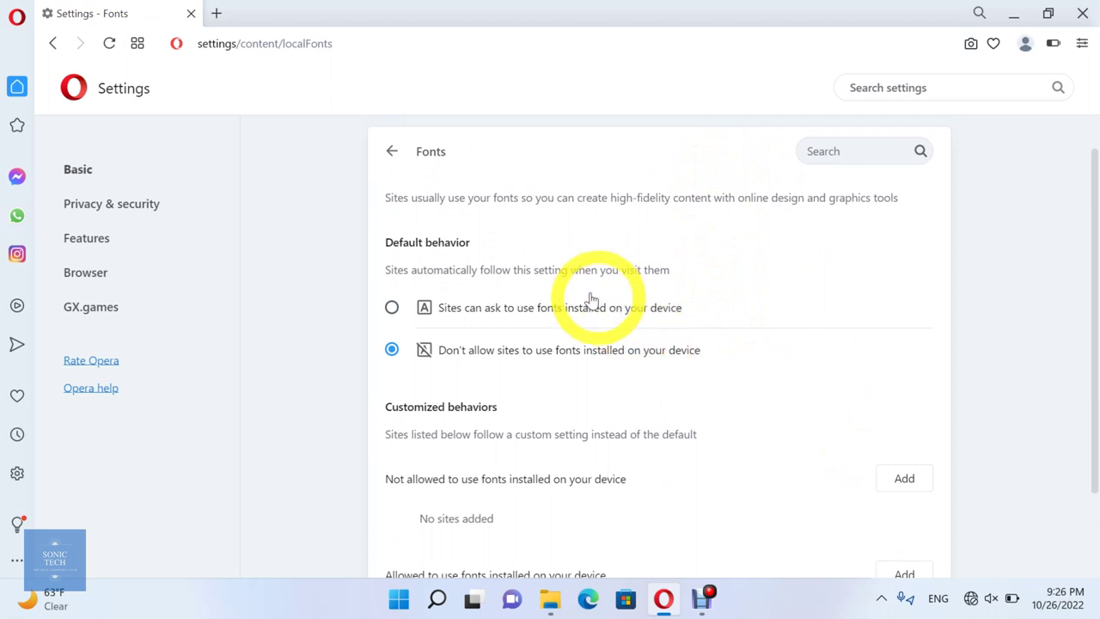
{"action": "left_click", "coordinate": [560, 309]}
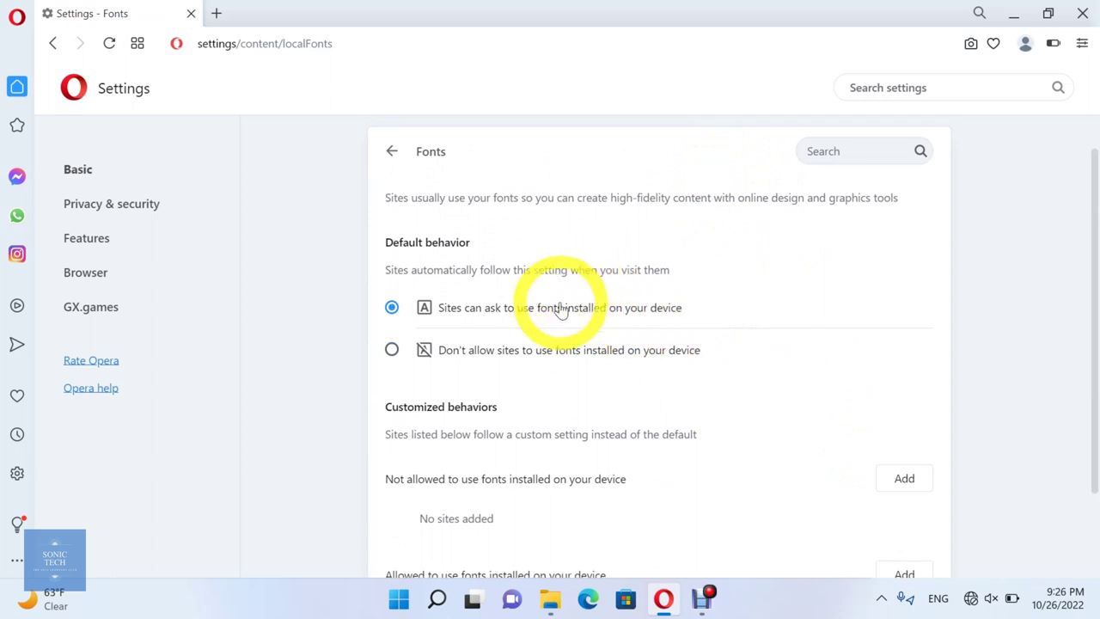
Start adding a site to the Fonts Not allowed list, entering 'ww'.
{"action": "scroll", "coordinate": [796, 463], "scroll_direction": "down", "scroll_amount": 2}
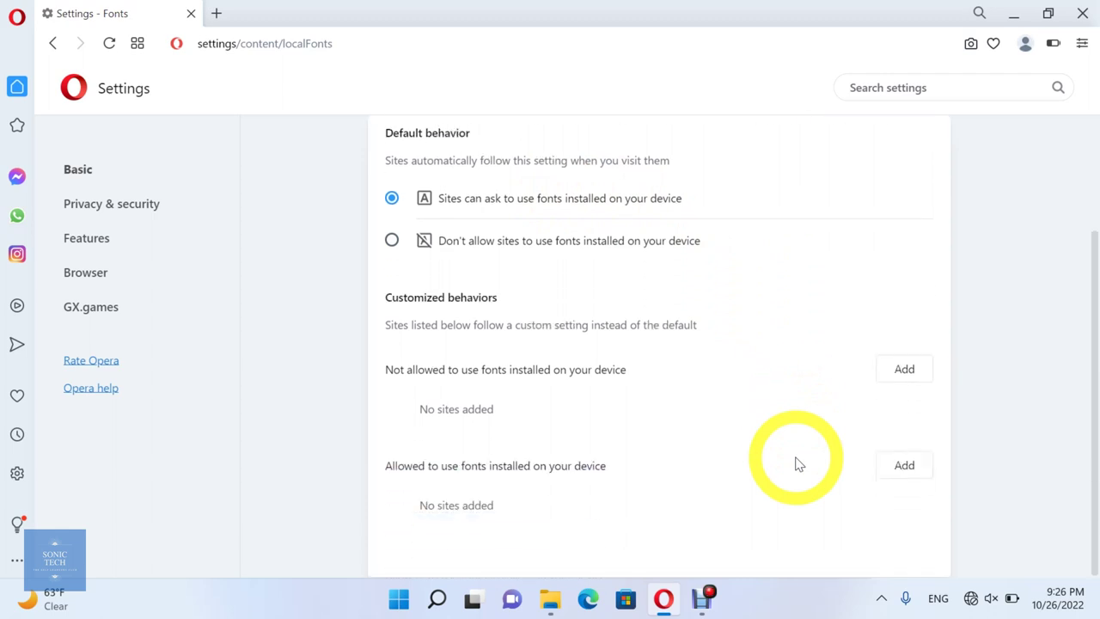
{"action": "left_click", "coordinate": [902, 370]}
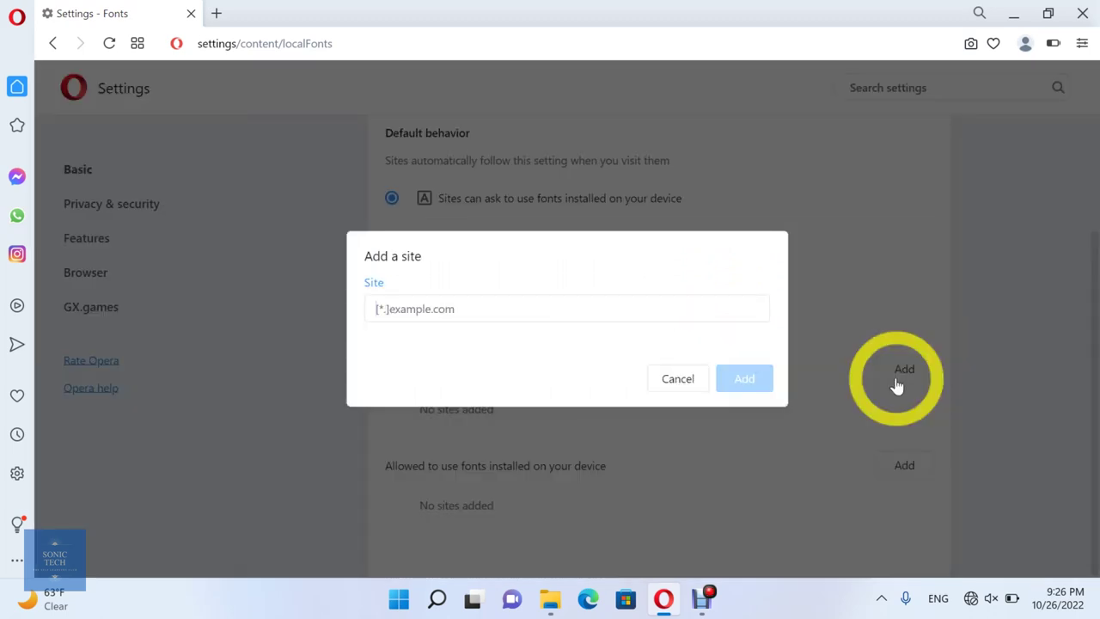
{"action": "type", "text": "www.fac"}
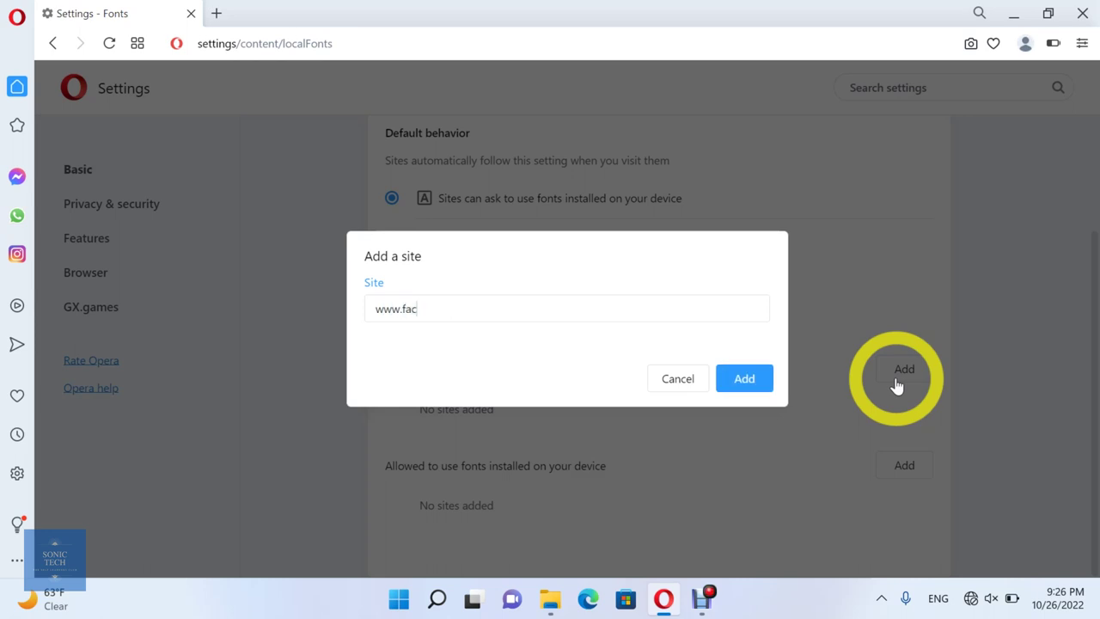